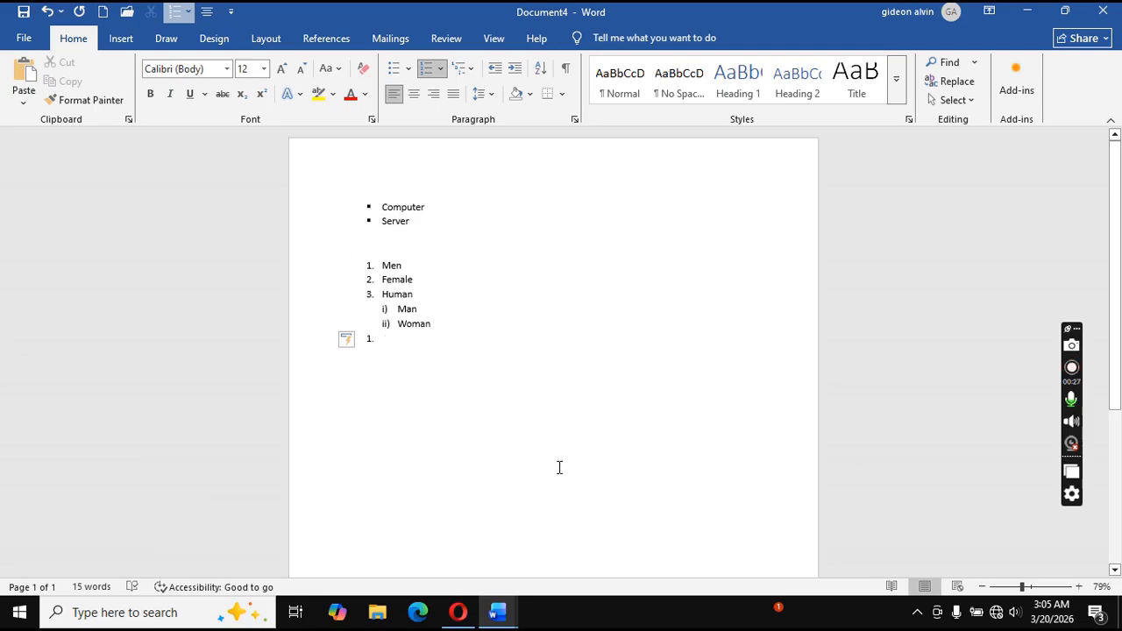
Start a new blank document, Document5, with Ctrl+N.
key(ctrl+n)
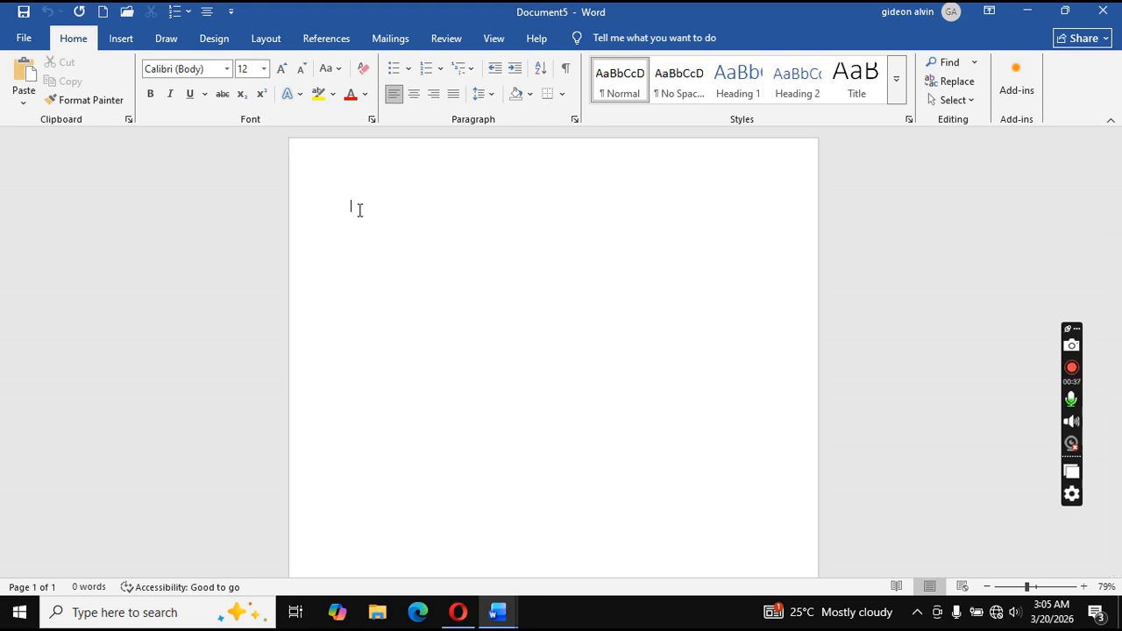
Type Ben, Peter and Adam on separate lines, then delete everything except Ben.
text(ben)
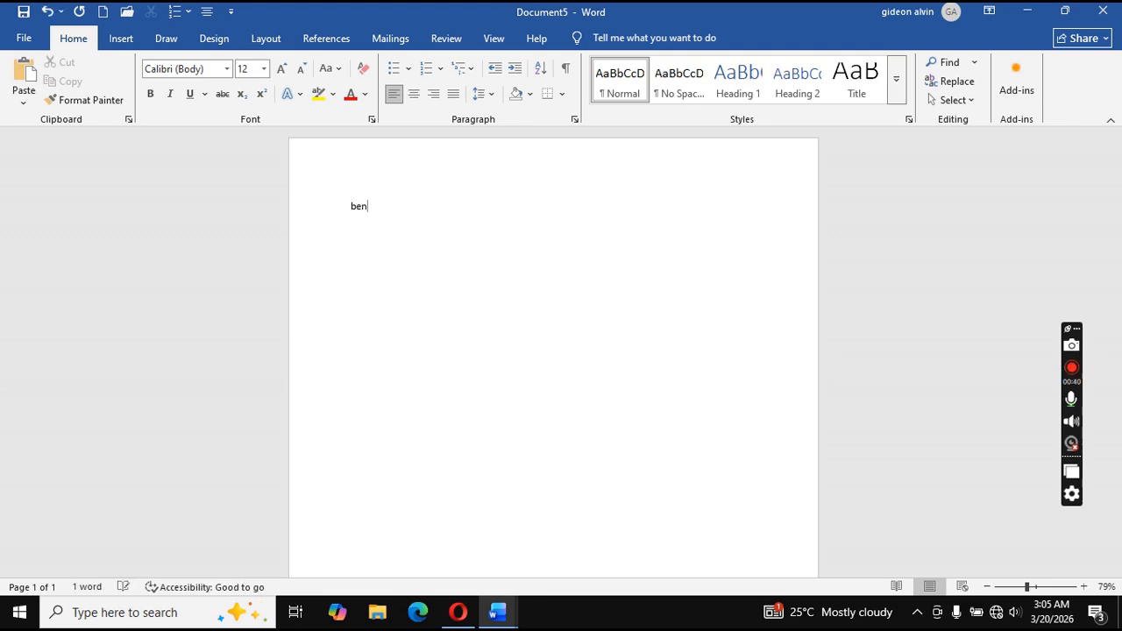
key(Return)
text(peter)
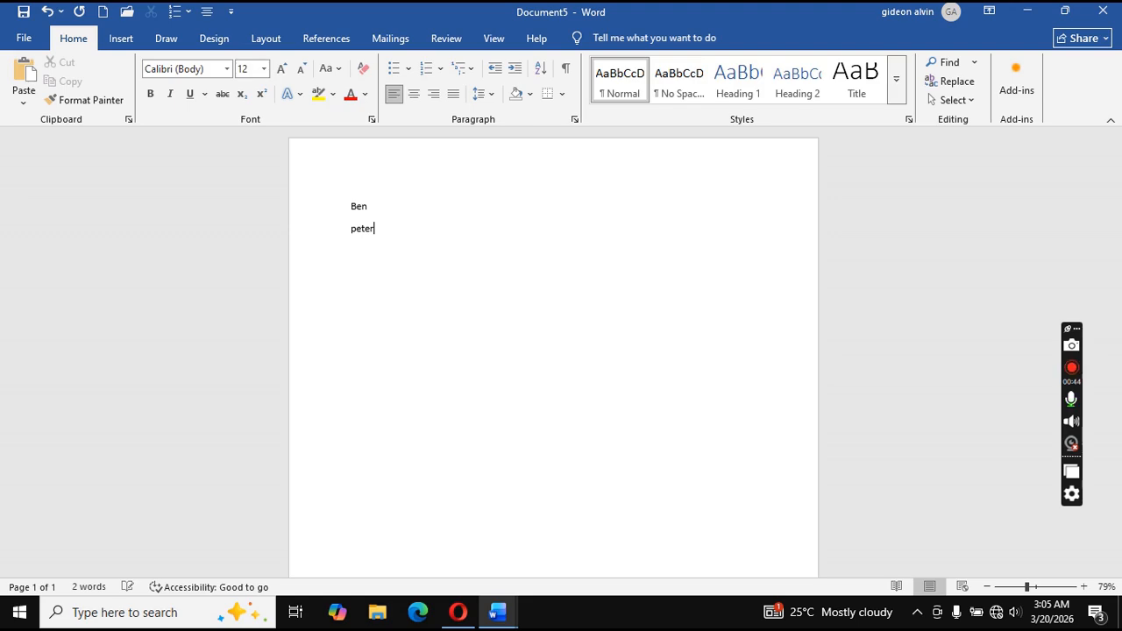
key(Return)
text(adam)
key(Return)
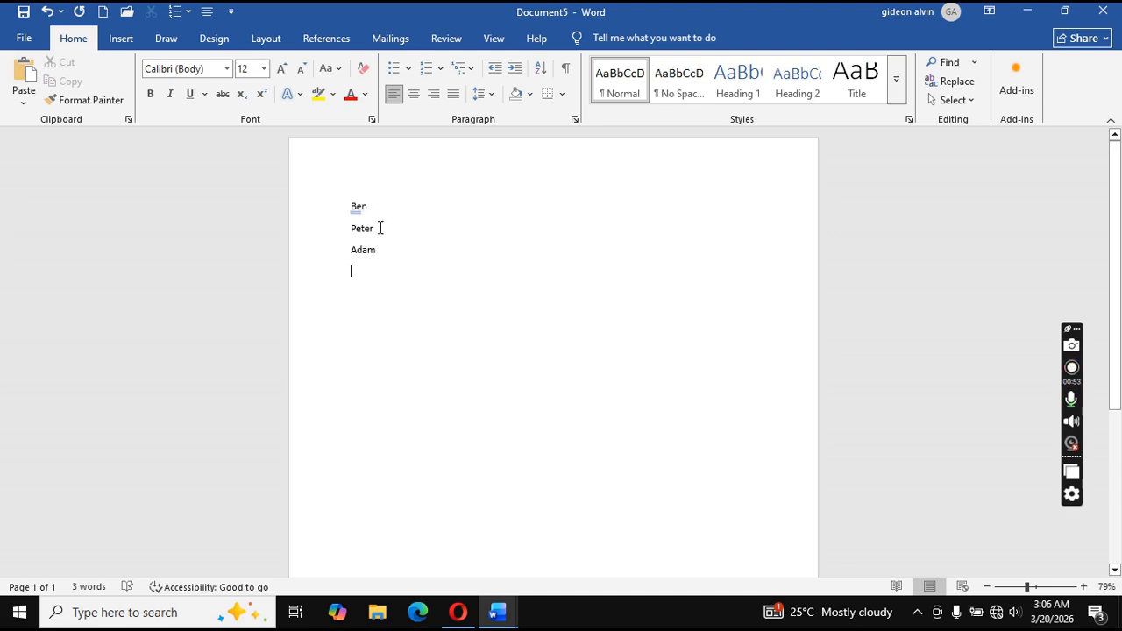
key(BackSpace)
key(BackSpace)
key(BackSpace)
key(BackSpace)
key(BackSpace)
key(BackSpace)
key(BackSpace)
key(BackSpace)
key(BackSpace)
key(BackSpace)
key(BackSpace)
key(BackSpace)
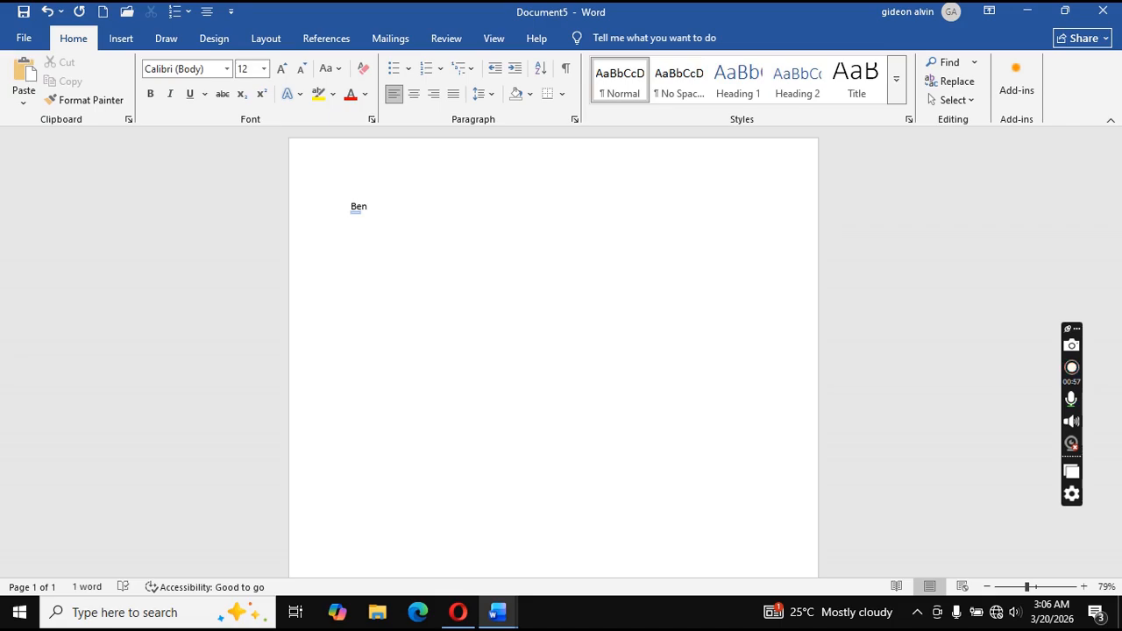
From the Bullets dropdown on the Home tab, choose Define New Bullet.
click(410, 70)
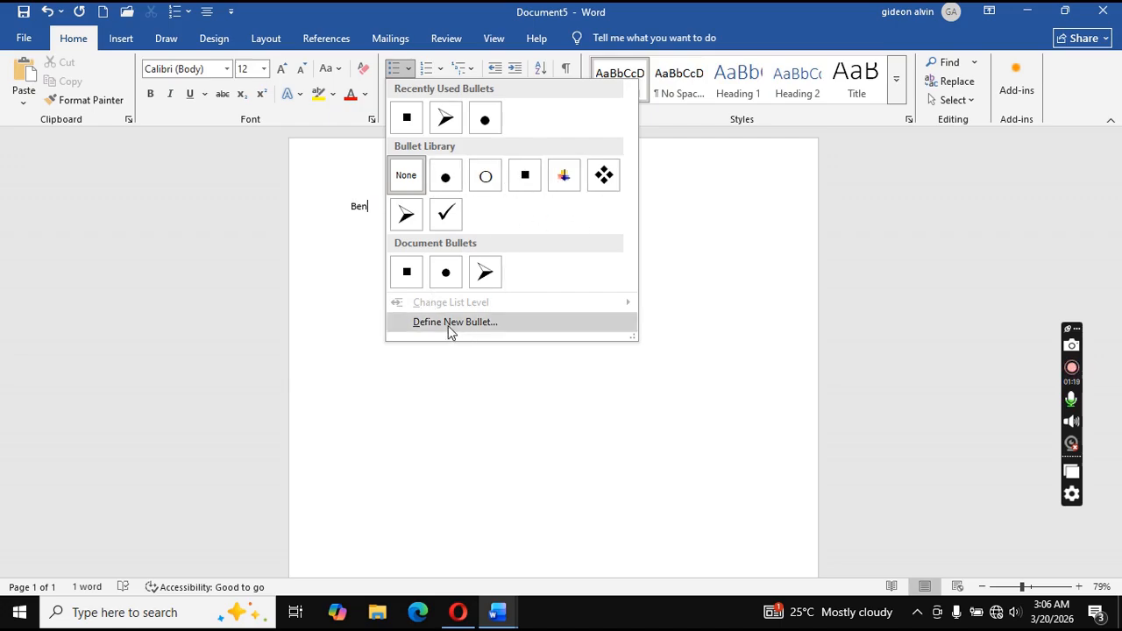
click(481, 323)
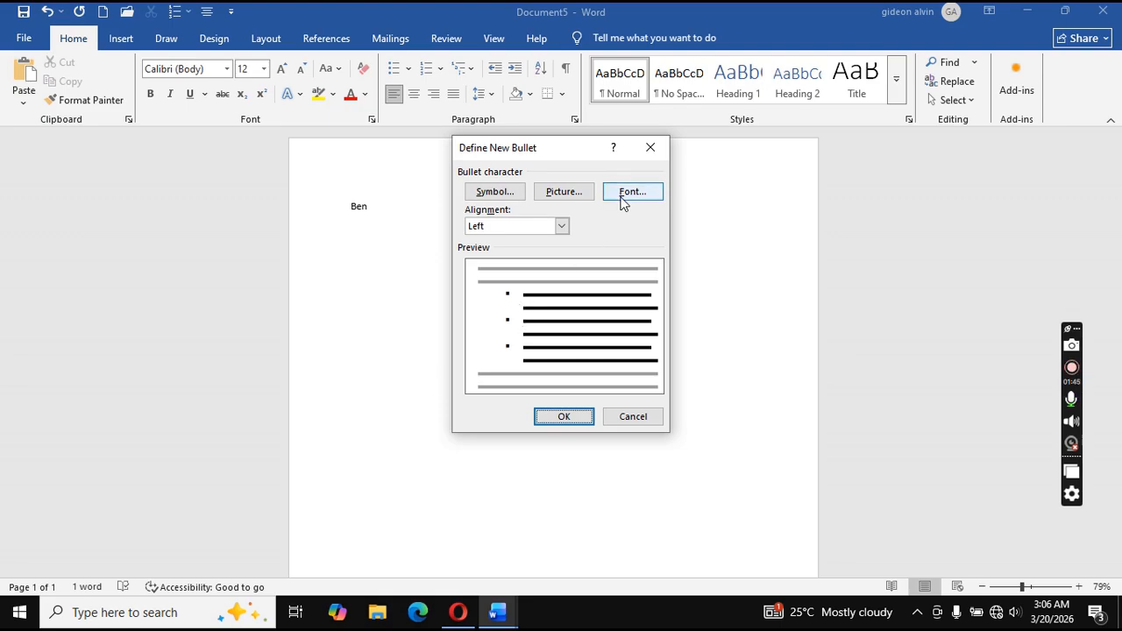
Keep the new bullet's alignment at Left and apply it to the Ben line.
click(561, 227)
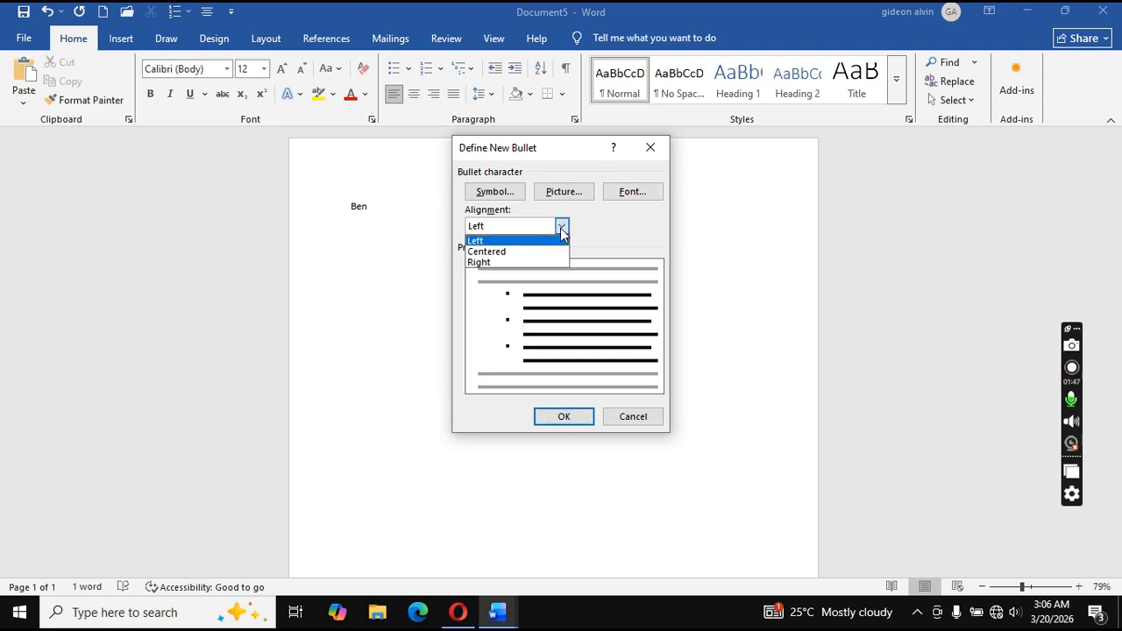
click(561, 228)
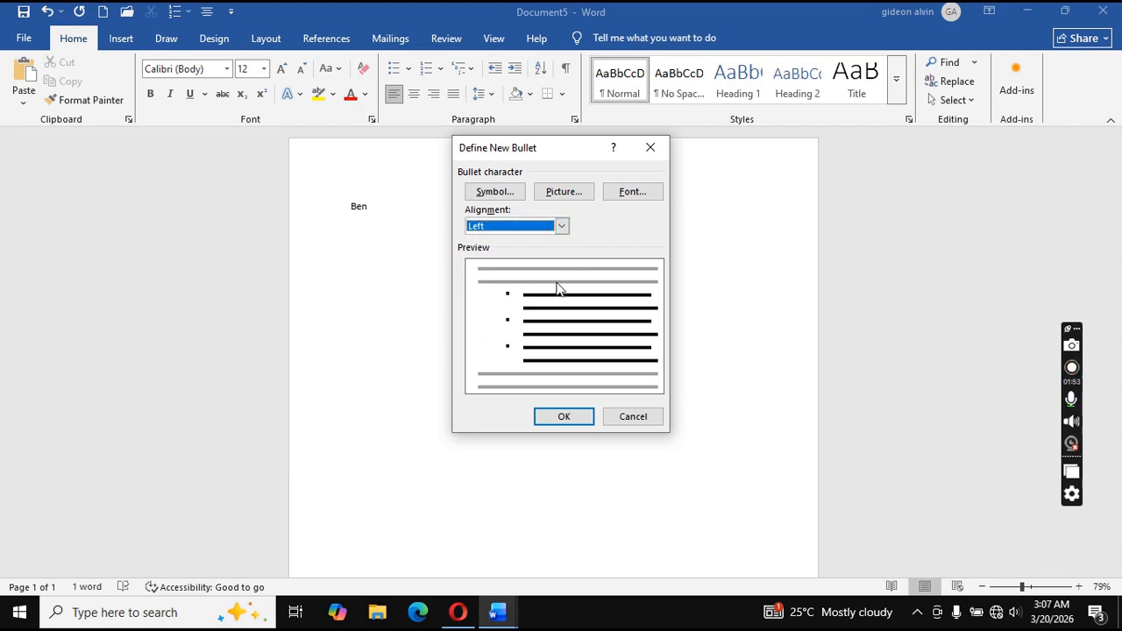
click(565, 417)
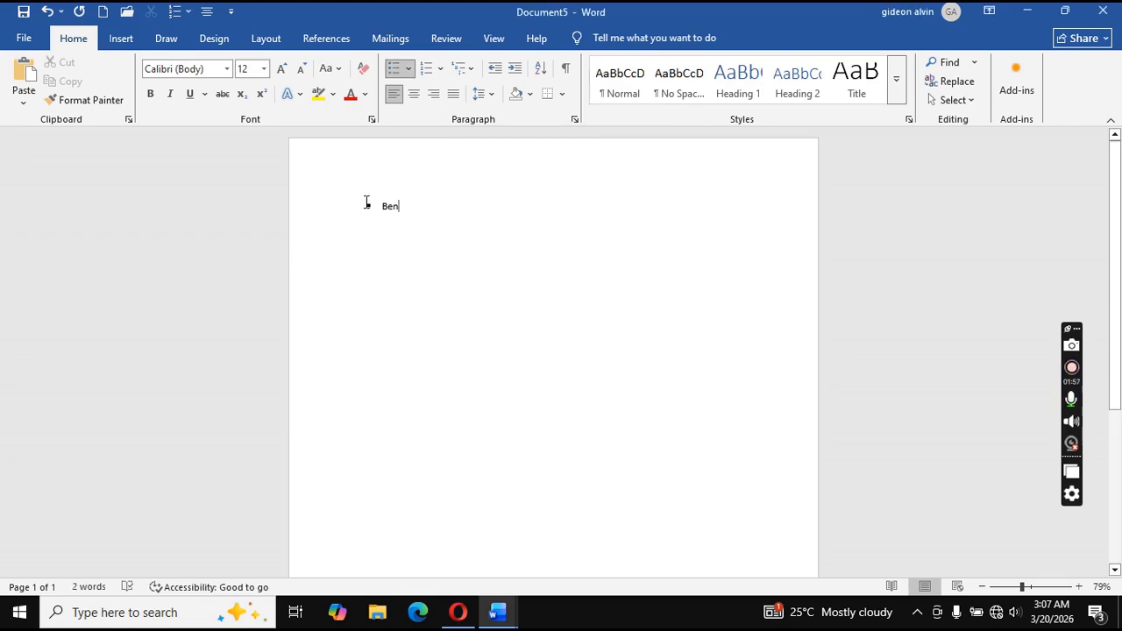
Add Peter as the second bullet, fixing a typo, and start an empty third bullet.
key(Return)
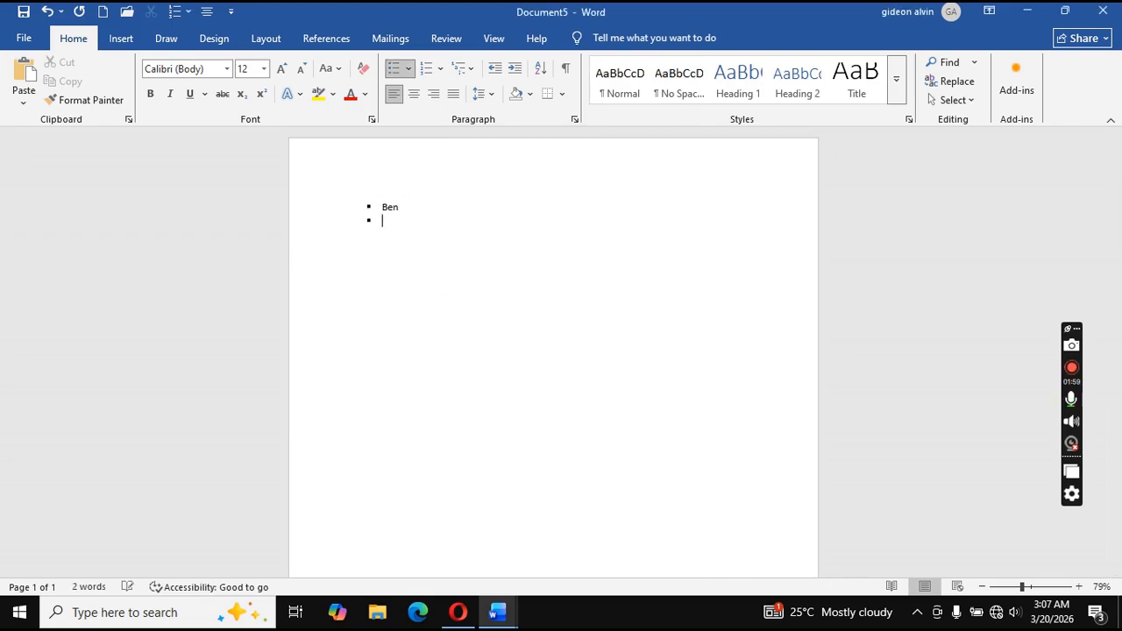
text(petre)
key(BackSpace)
text(er)
key(Return)
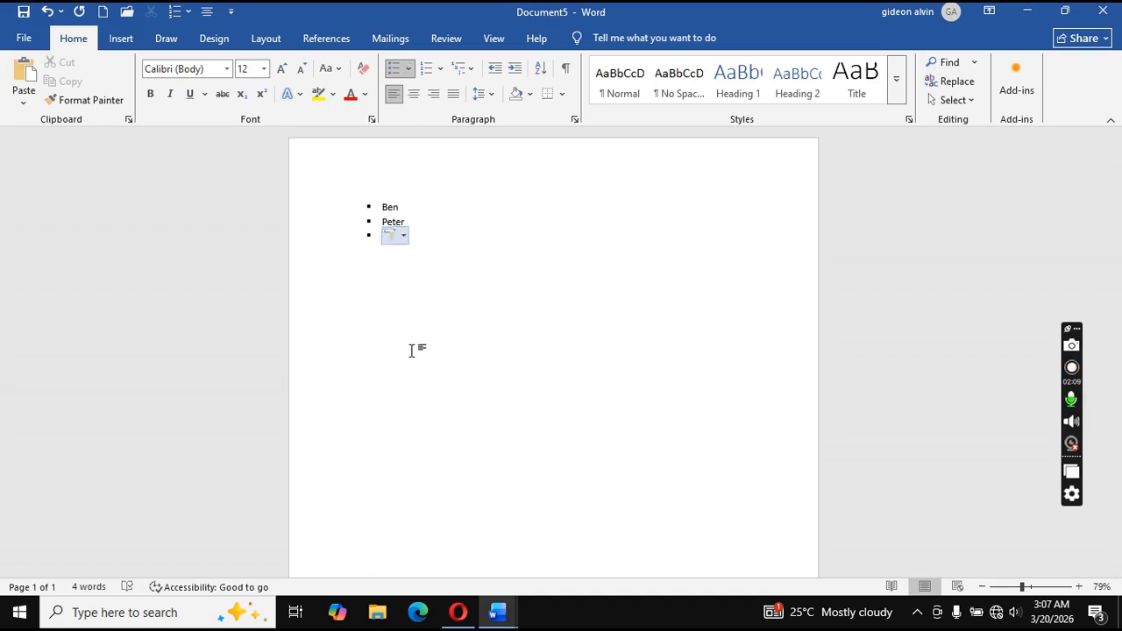
Use the taskbar to view Word Lists for Beginners and Document5, then switch to Document4.
mouse_move(500, 619)
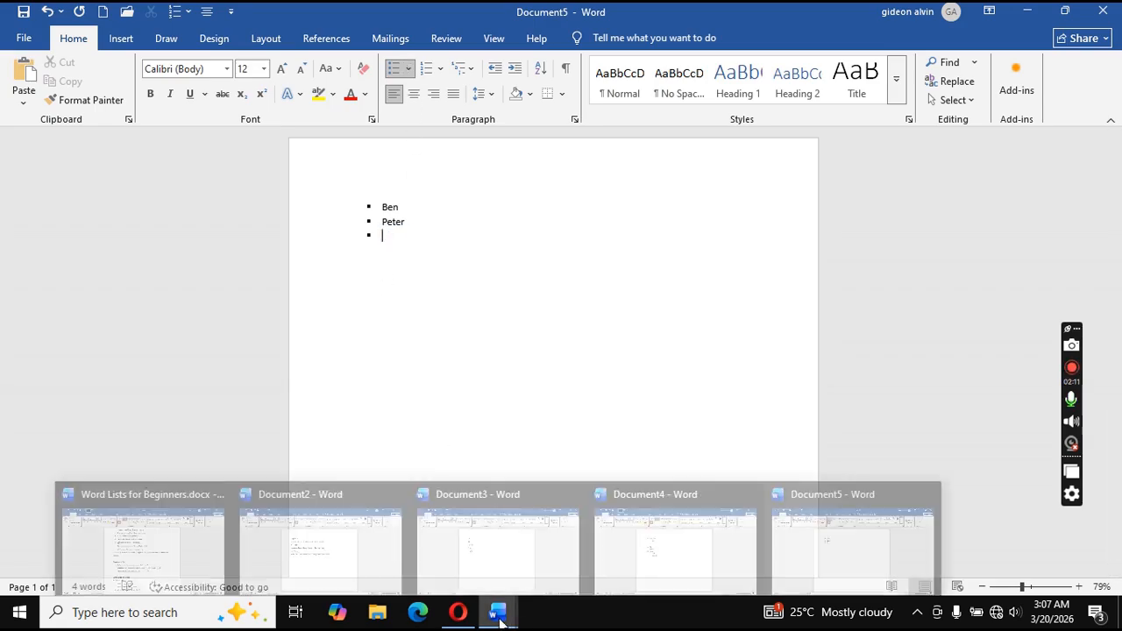
click(128, 530)
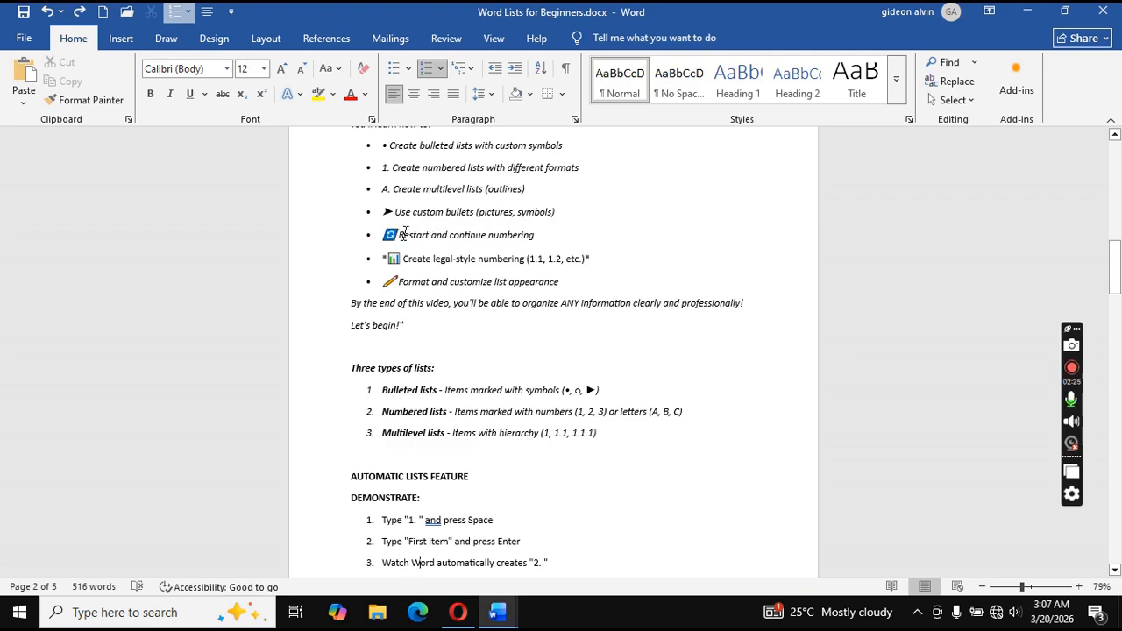
mouse_move(498, 606)
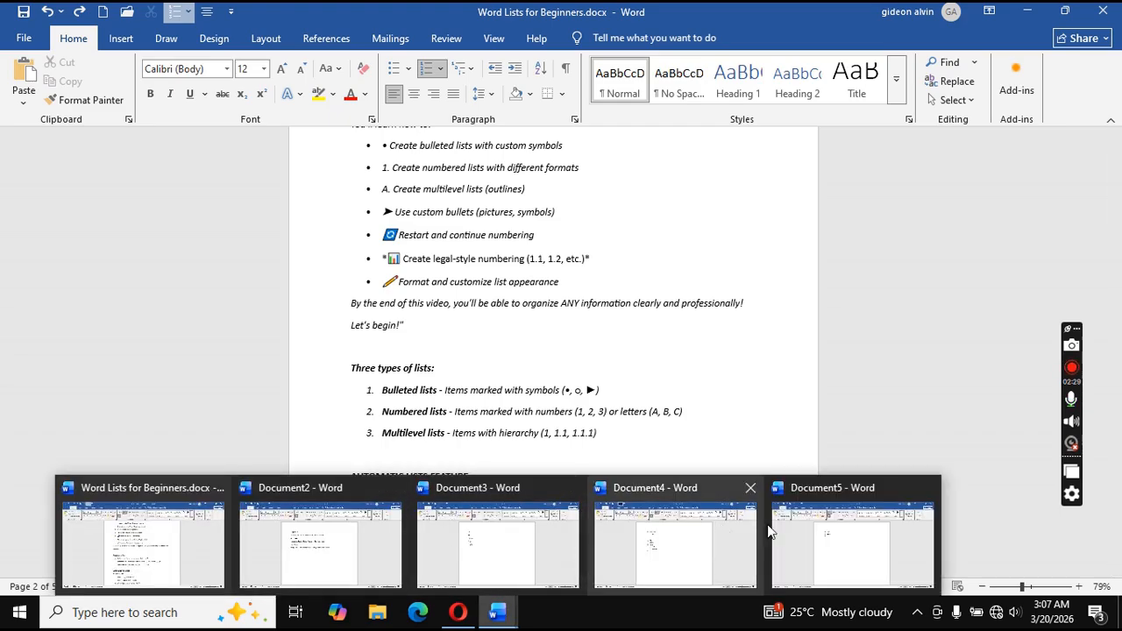
click(846, 533)
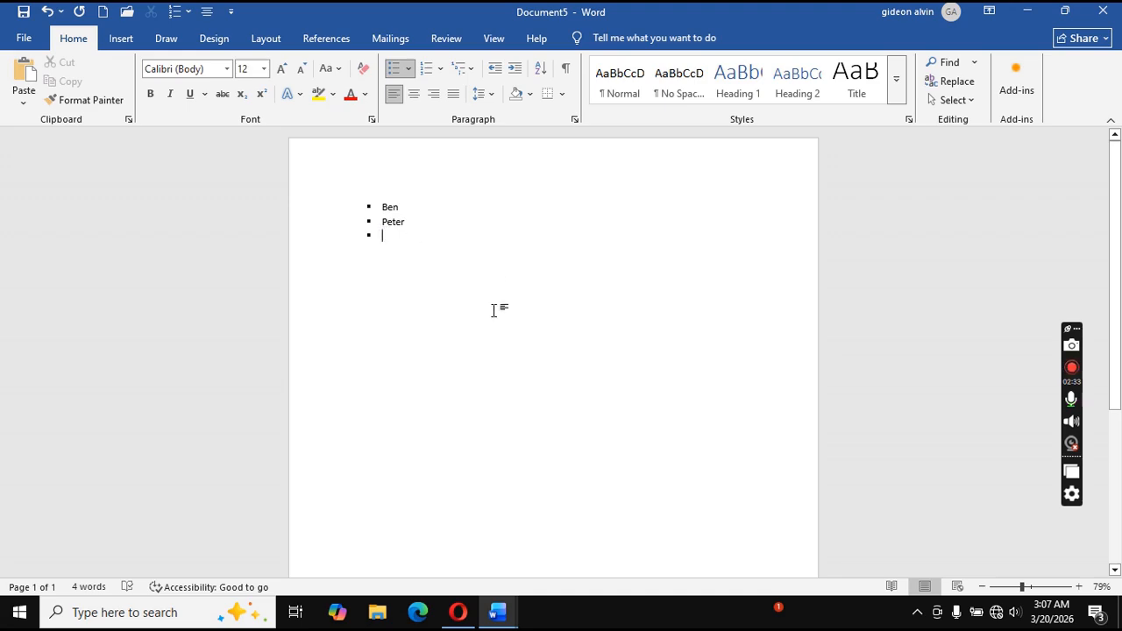
mouse_move(497, 612)
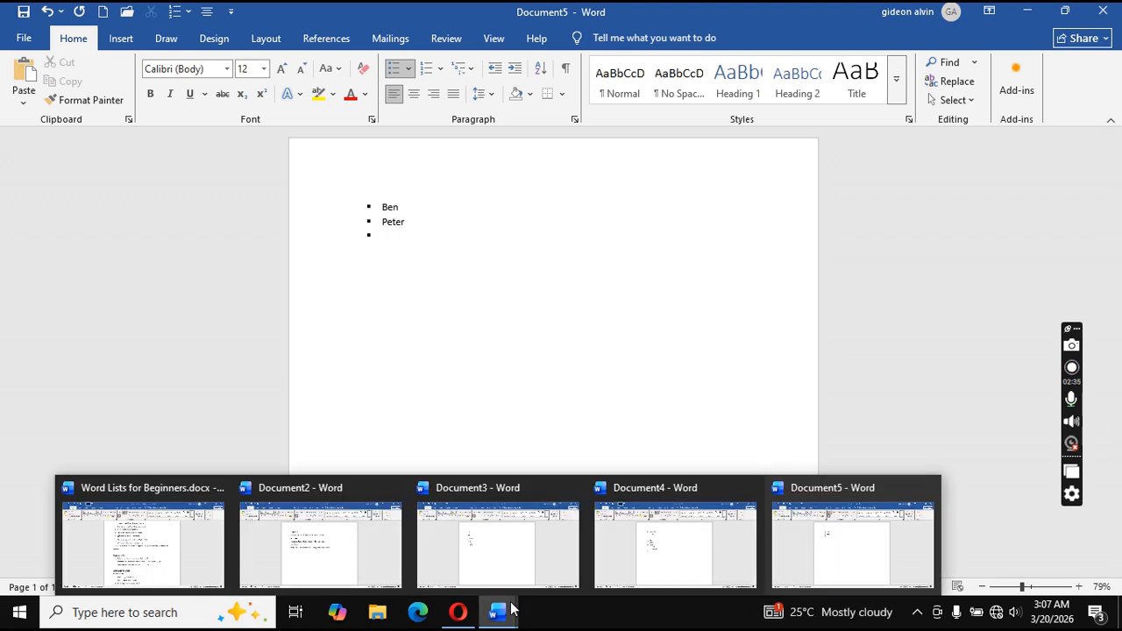
click(732, 540)
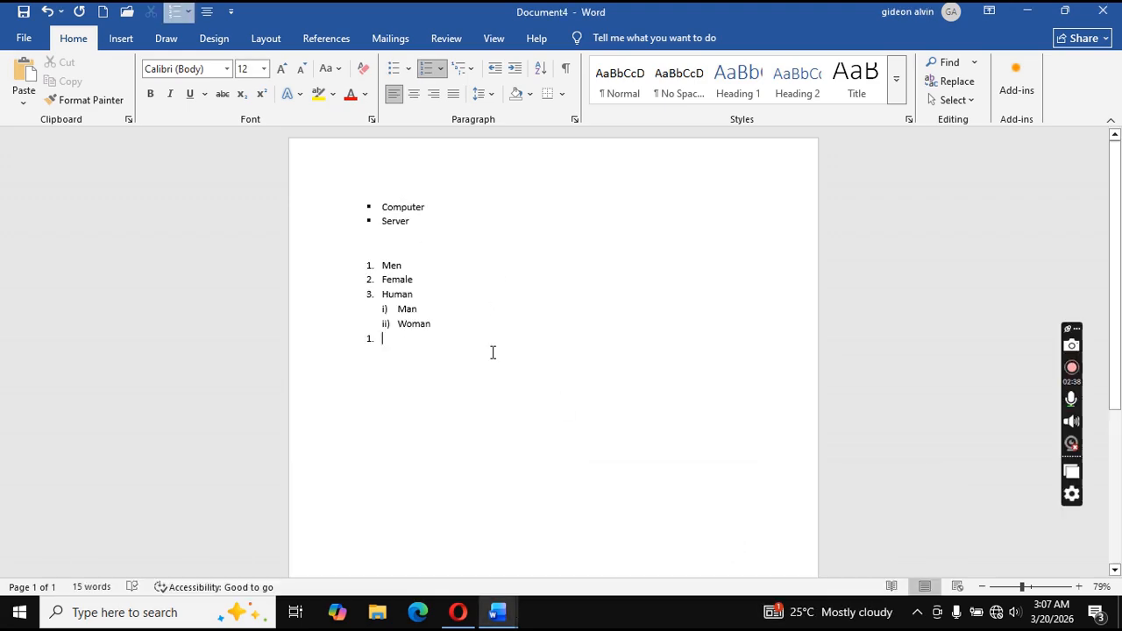
Apply Continue Numbering to the new item, type 'They' as item 4, and start item 5.
click(370, 340)
right_click(368, 339)
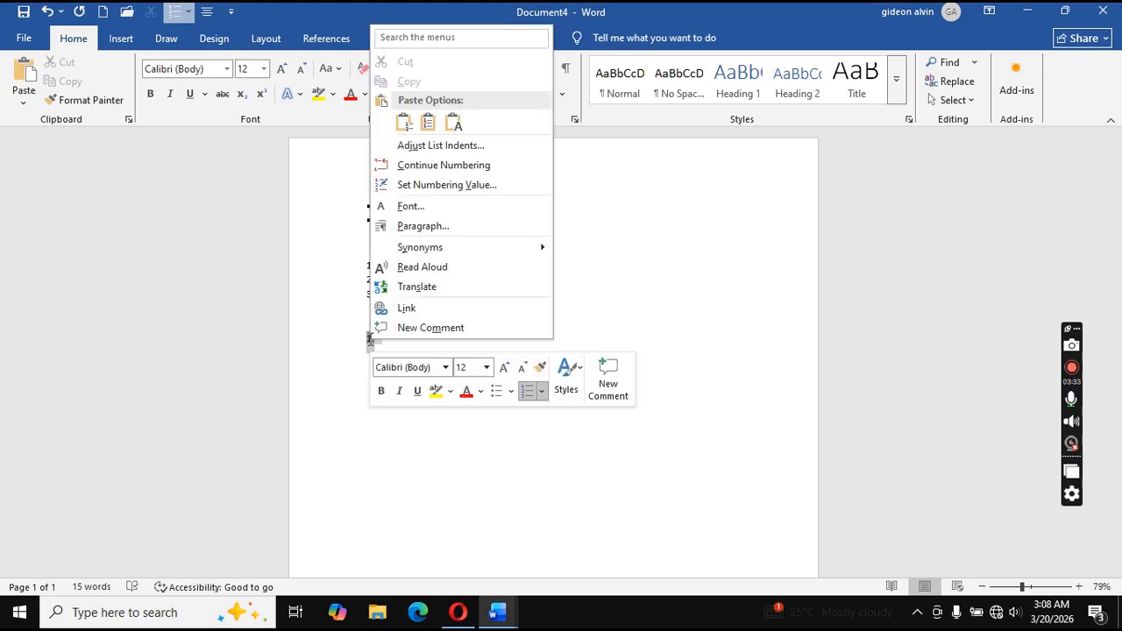
click(443, 163)
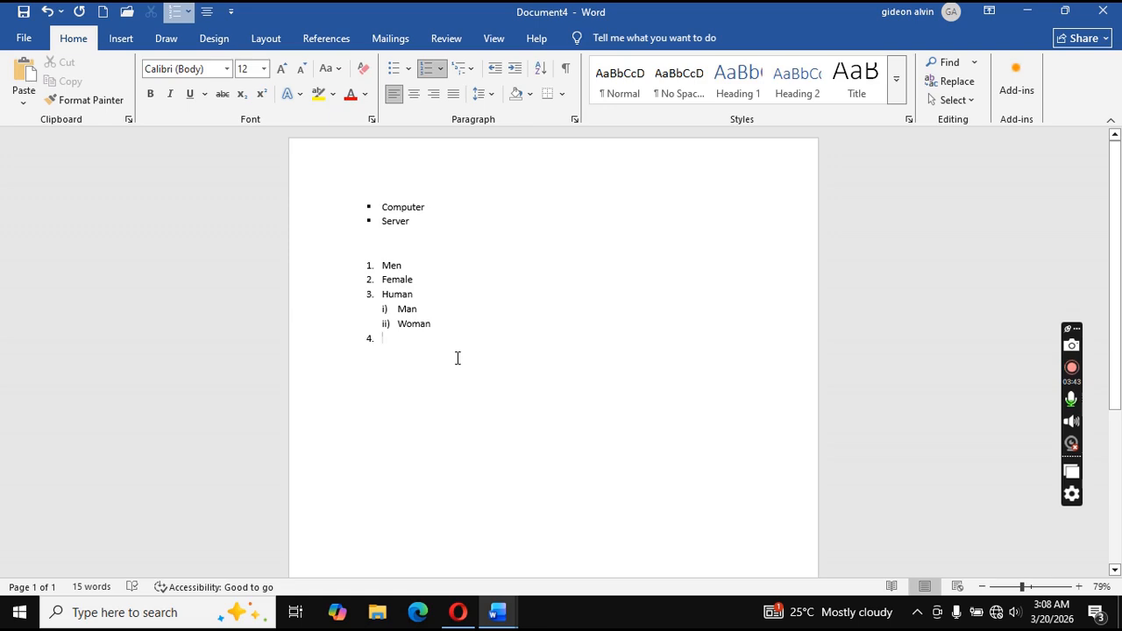
text(th)
text(e)
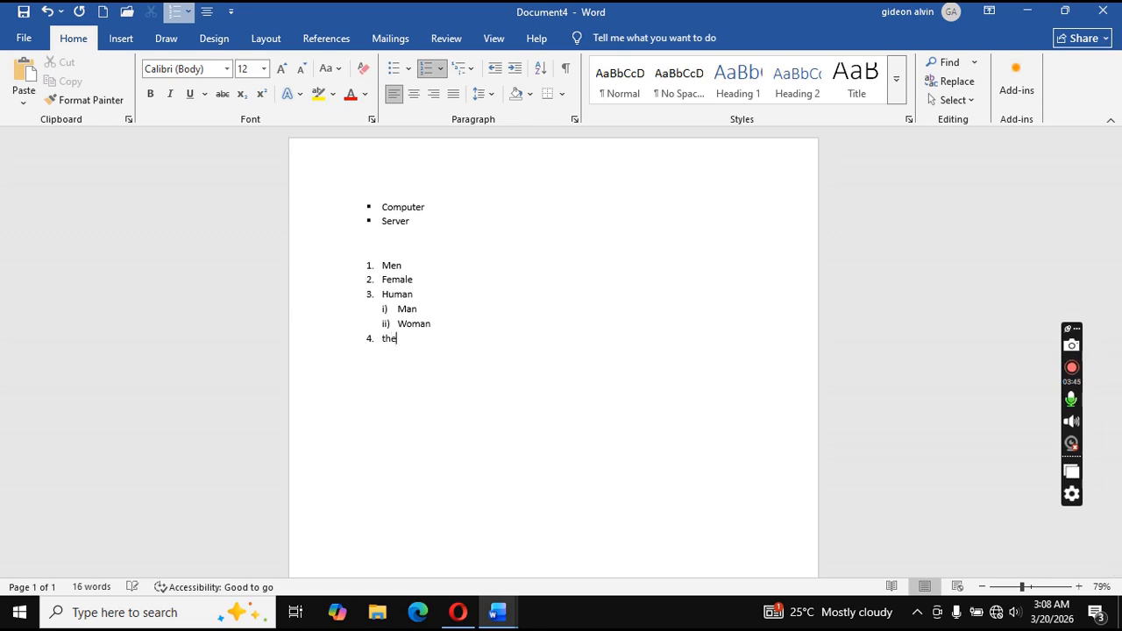
text(y)
key(Return)
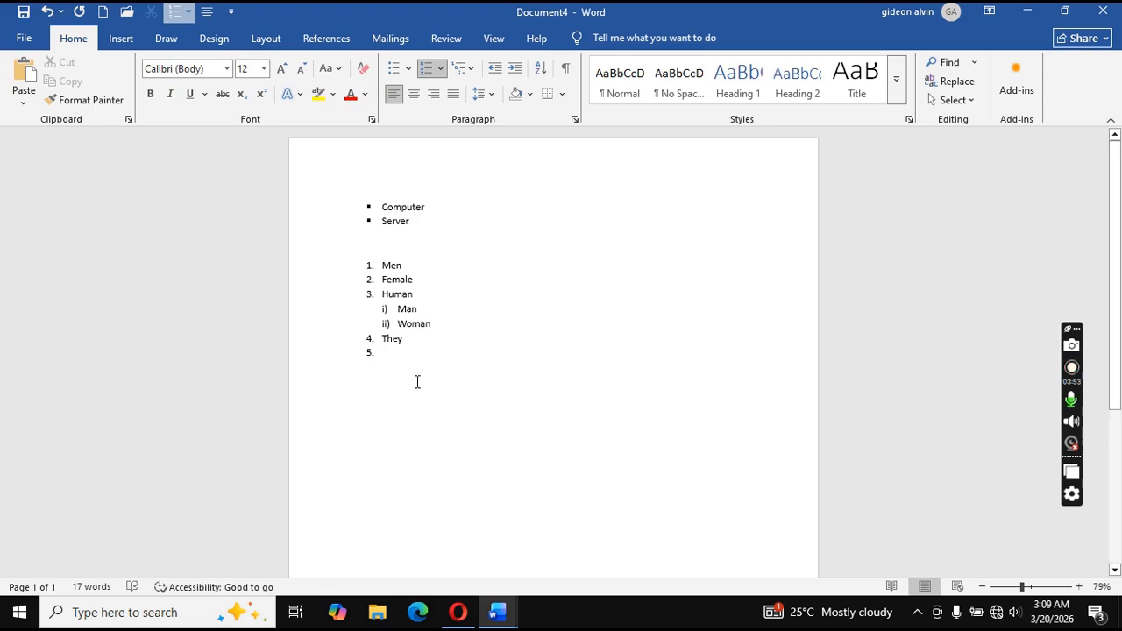
mouse_move(482, 619)
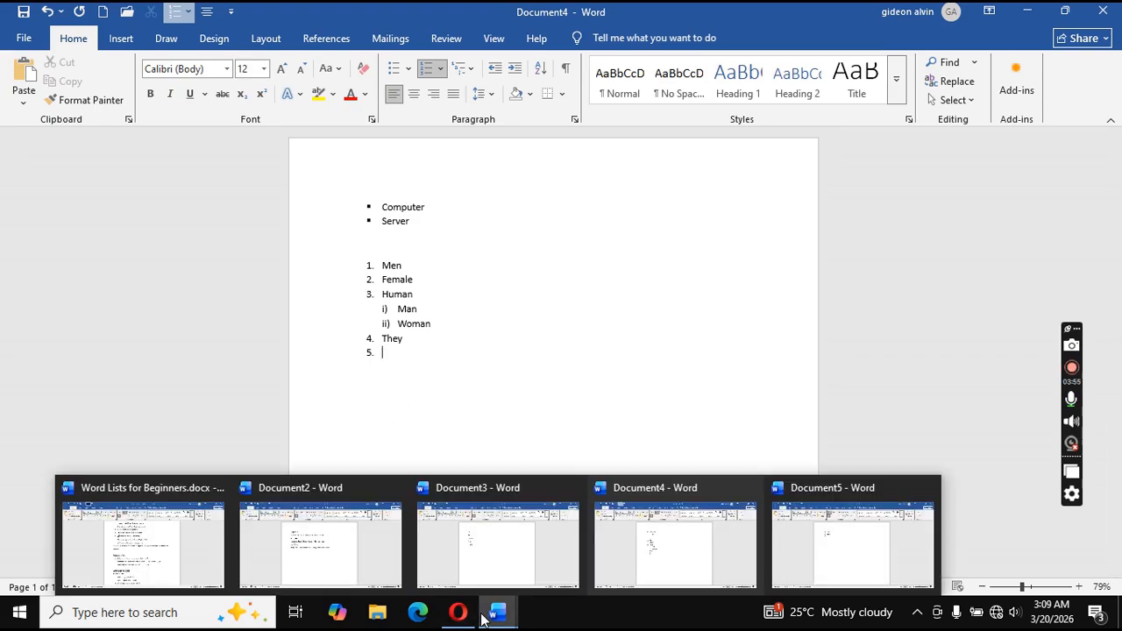
mouse_move(161, 543)
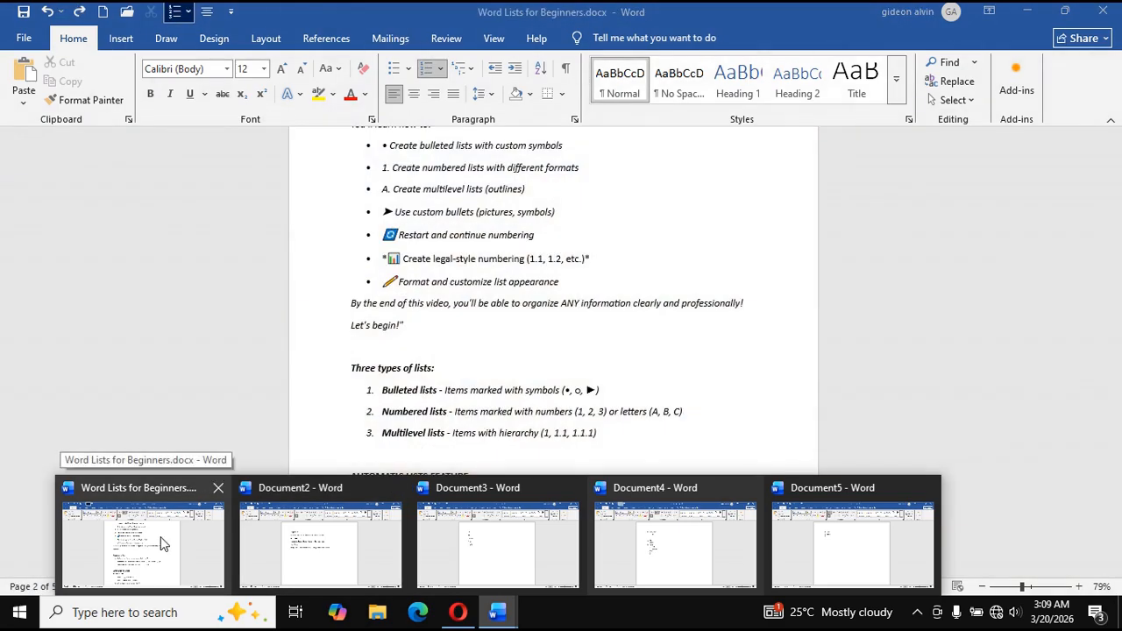
click(161, 543)
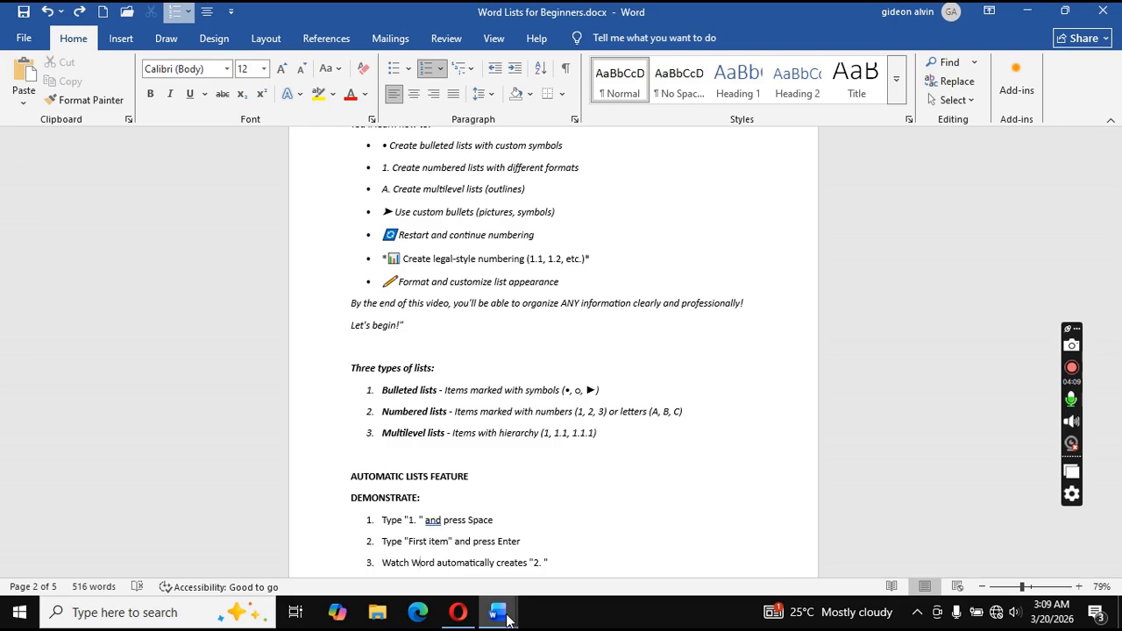
mouse_move(516, 621)
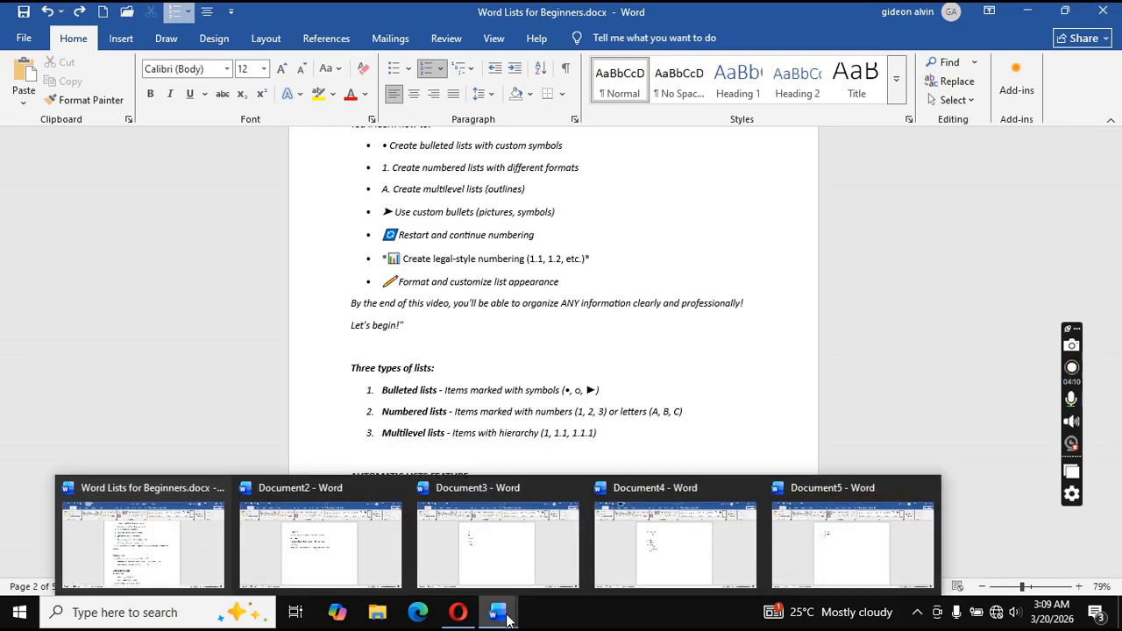
click(815, 546)
mouse_move(496, 611)
click(619, 568)
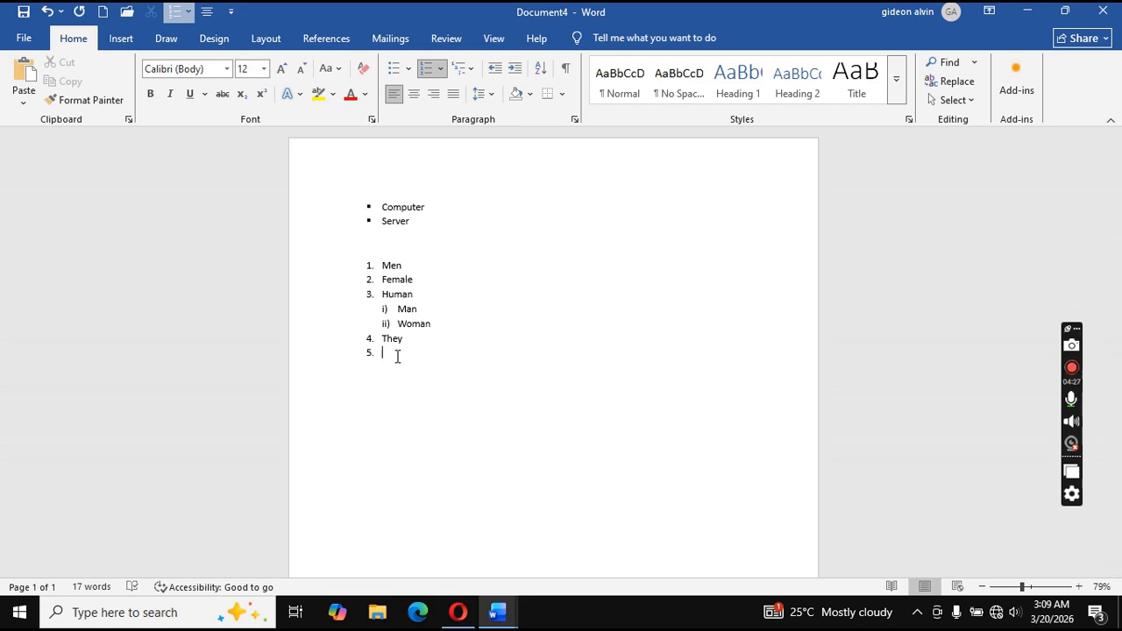
Type 'Computer types' as item 5, then add an unnumbered empty line below it.
text(computer ty)
key(BackSpace)
text(pes)
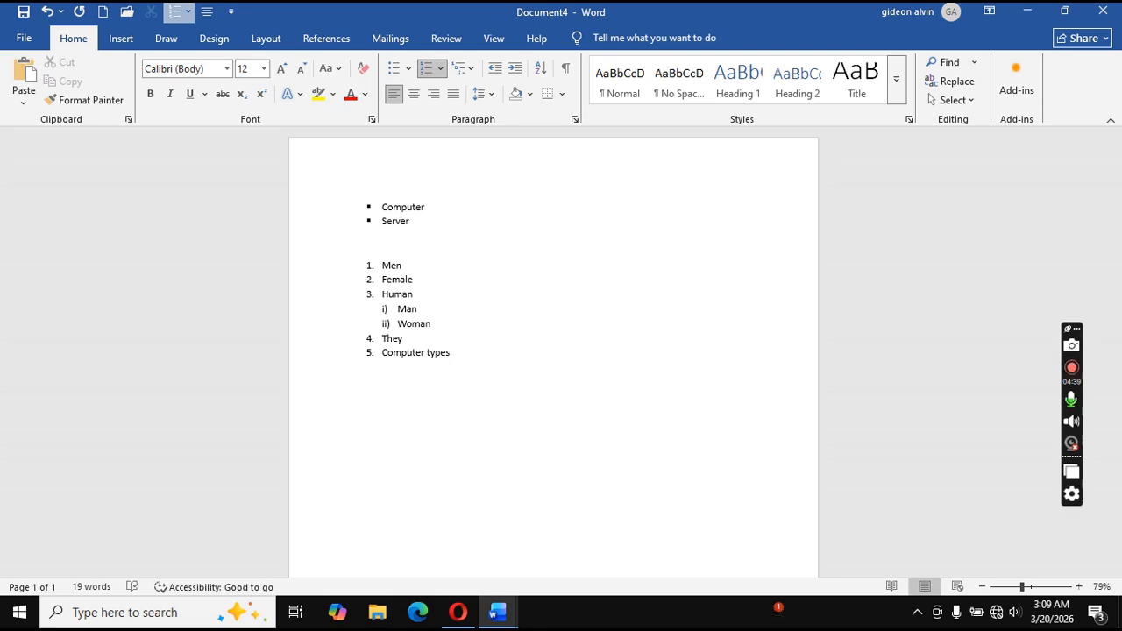
key(Return)
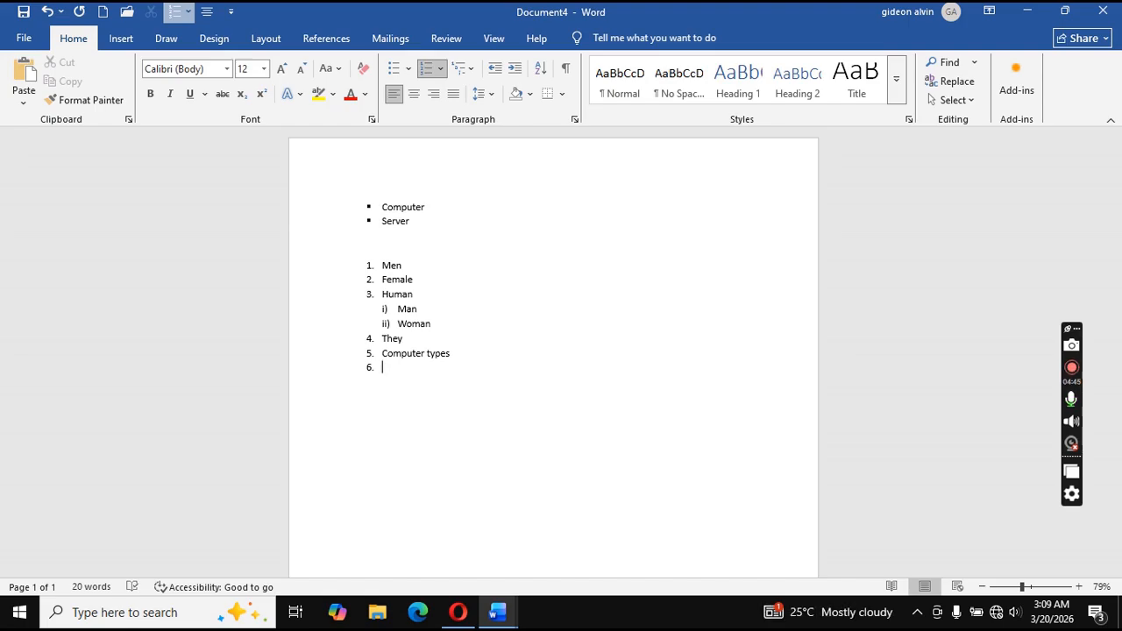
key(BackSpace)
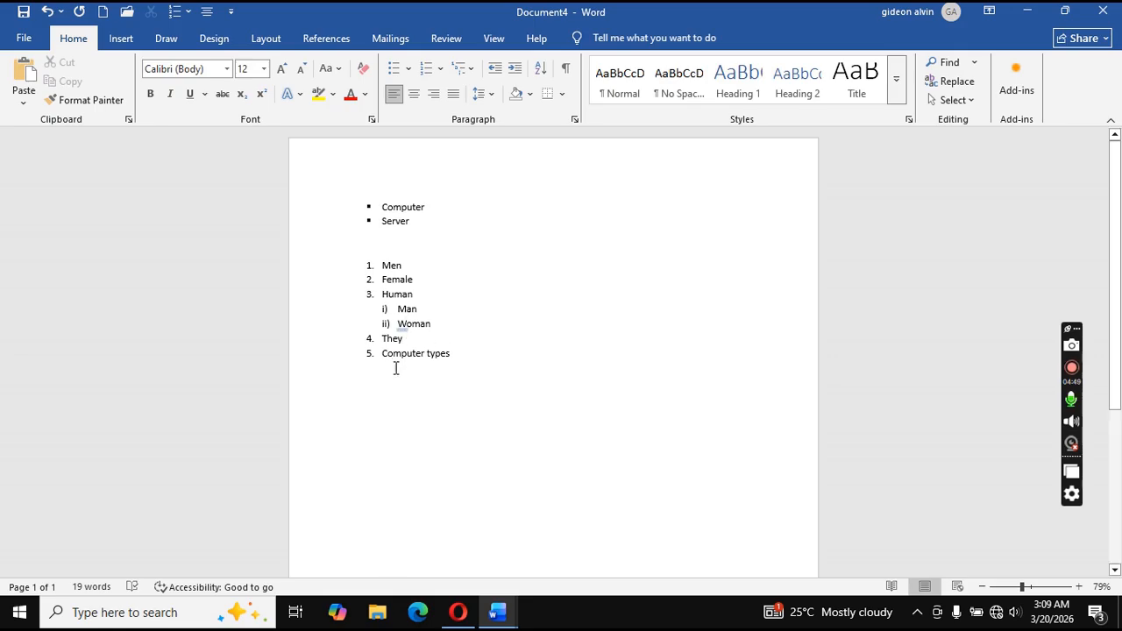
Apply a multilevel list style (1.1.) to the empty line, undoing an extra indent level.
click(466, 70)
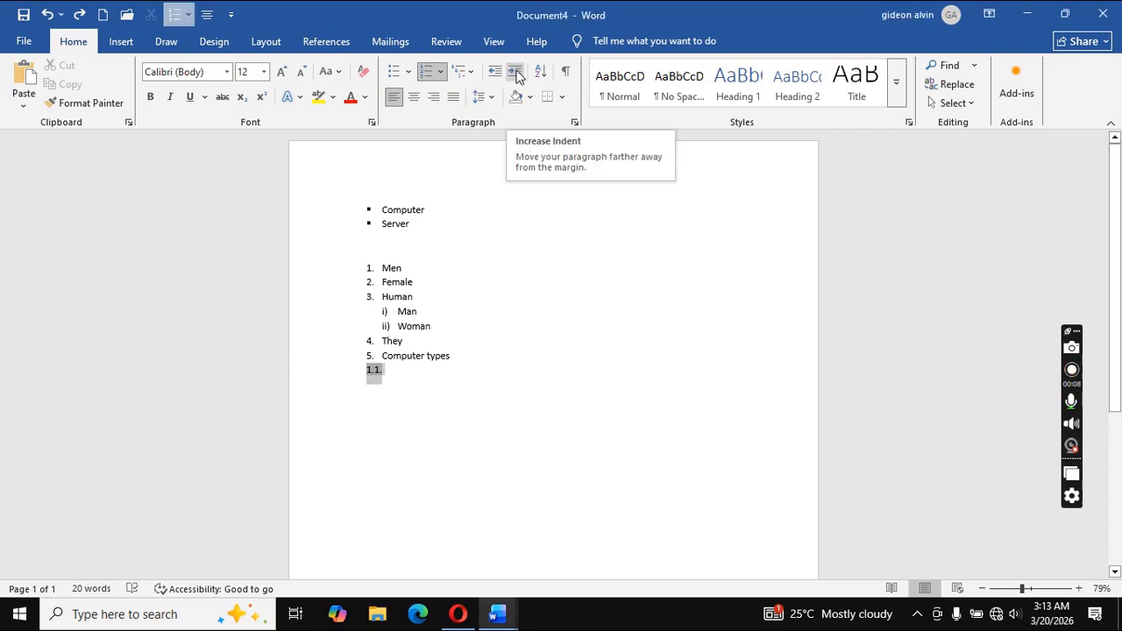
click(517, 74)
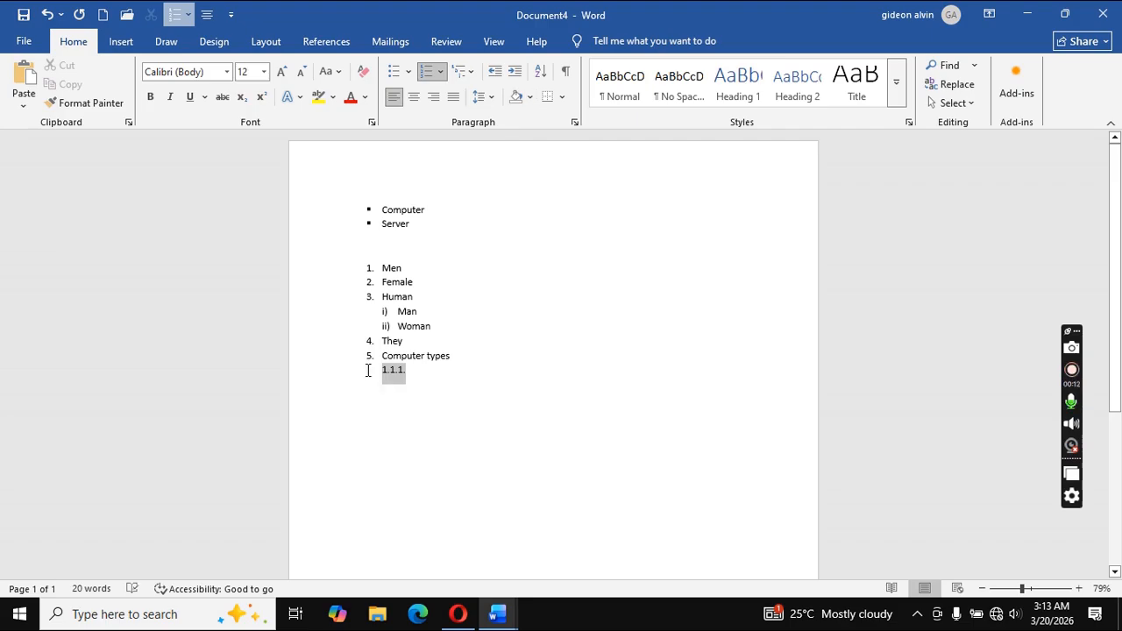
key(ctrl+z)
right_click(375, 371)
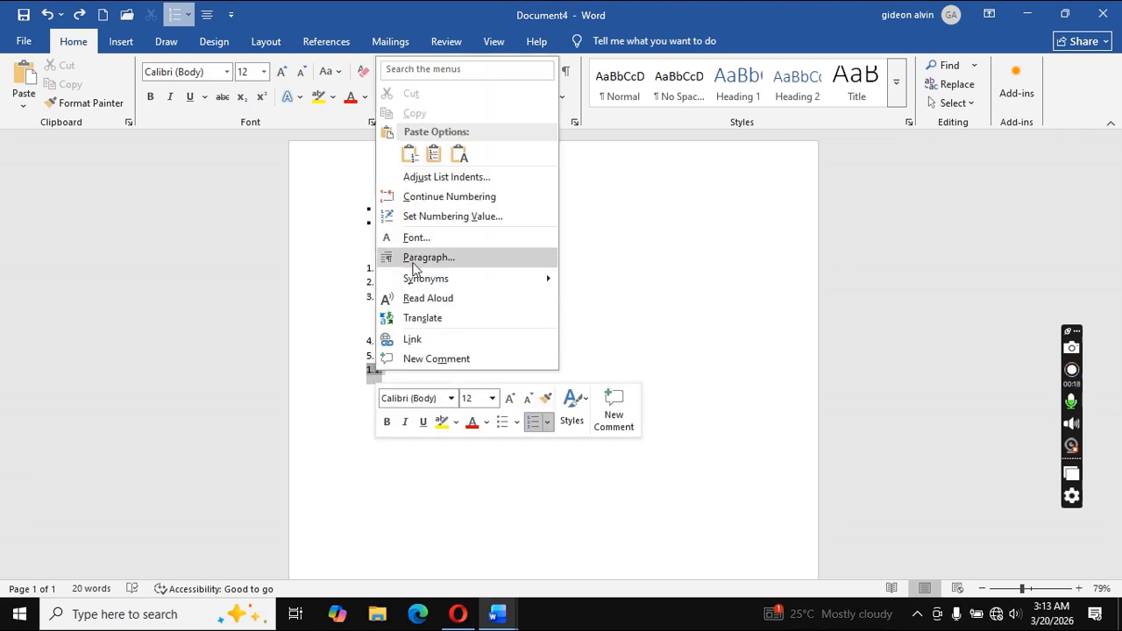
In Set Numbering Value, continue from the previous list with Advance value checked and first value 5.
click(443, 215)
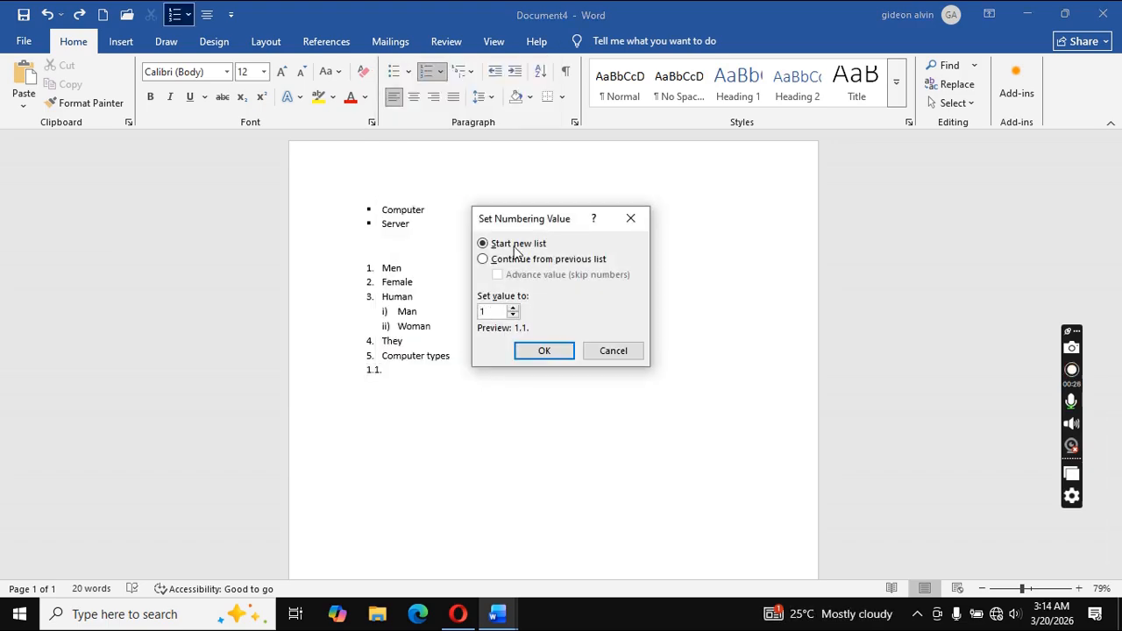
click(483, 258)
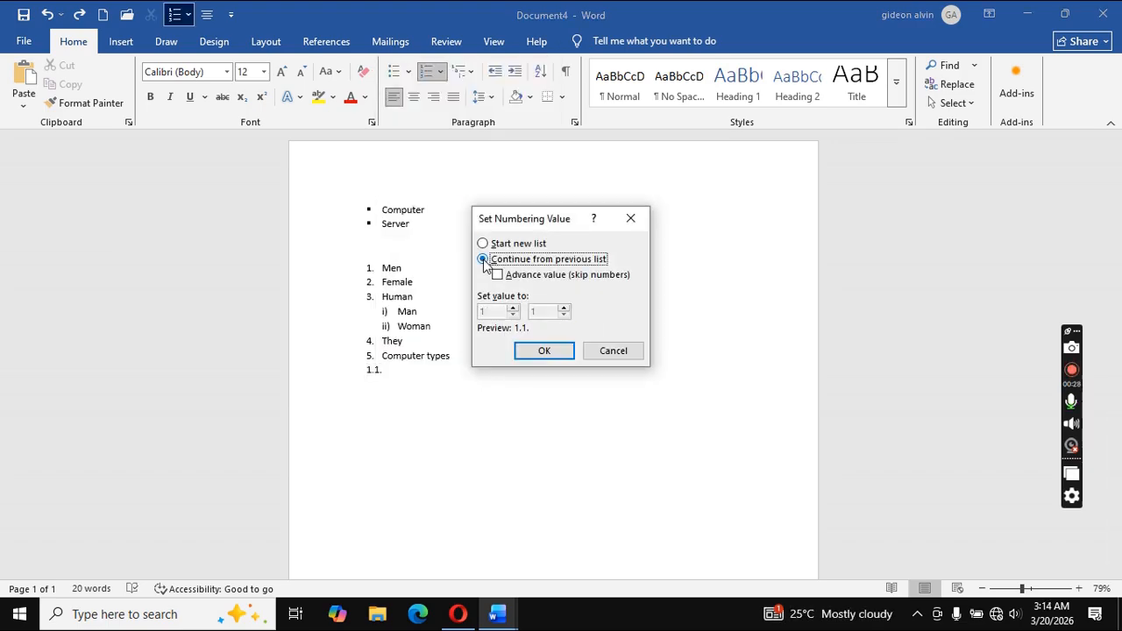
click(497, 275)
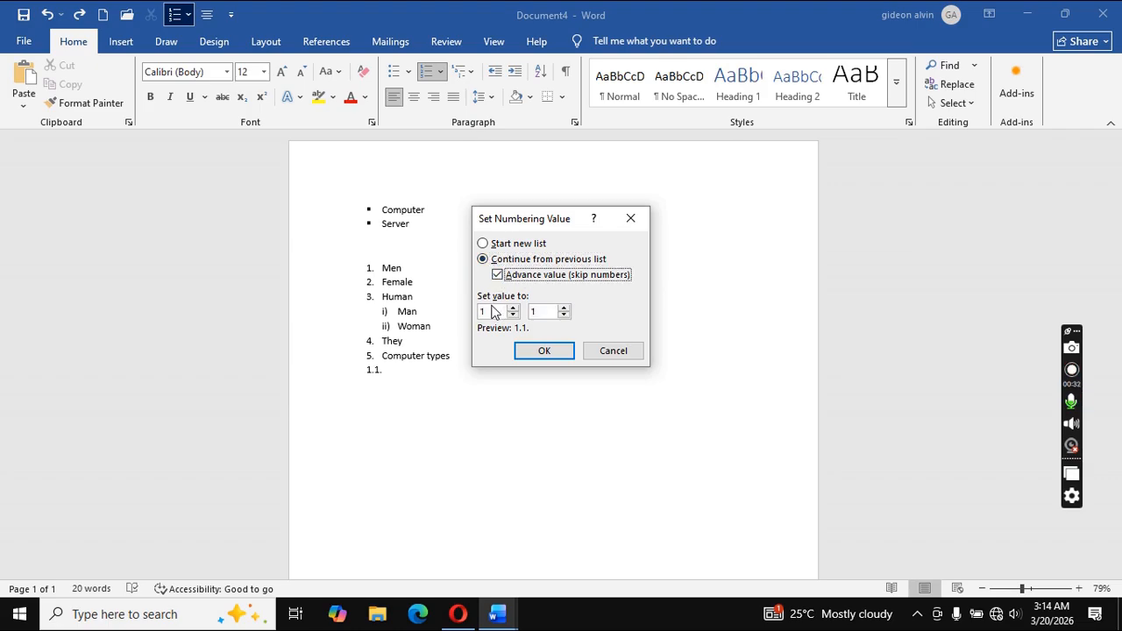
click(484, 311)
key(BackSpace)
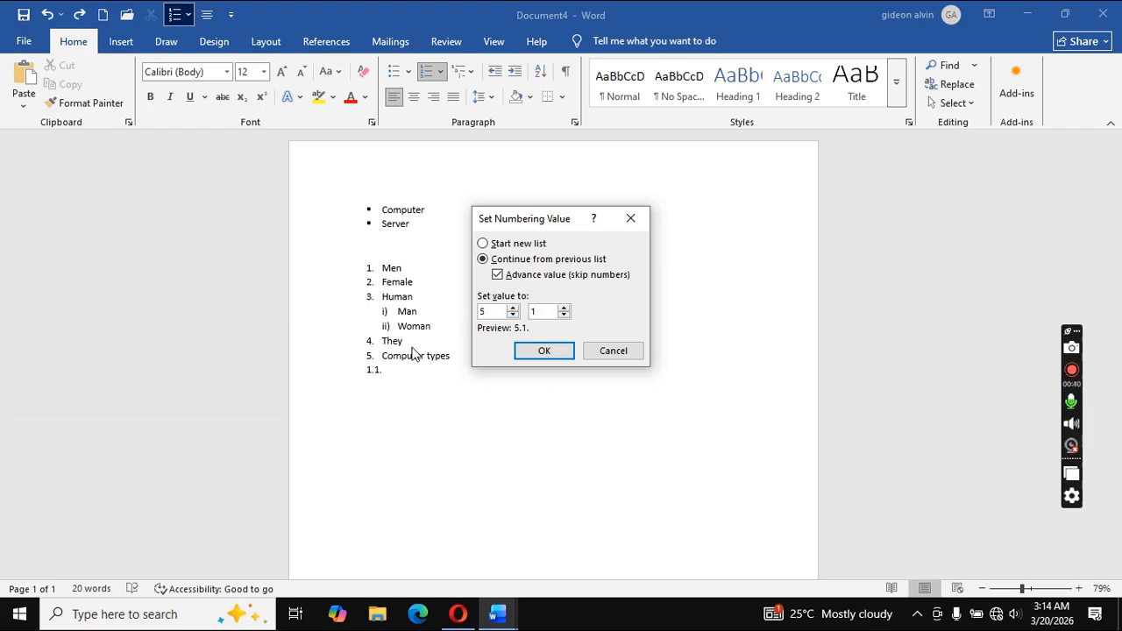
click(544, 351)
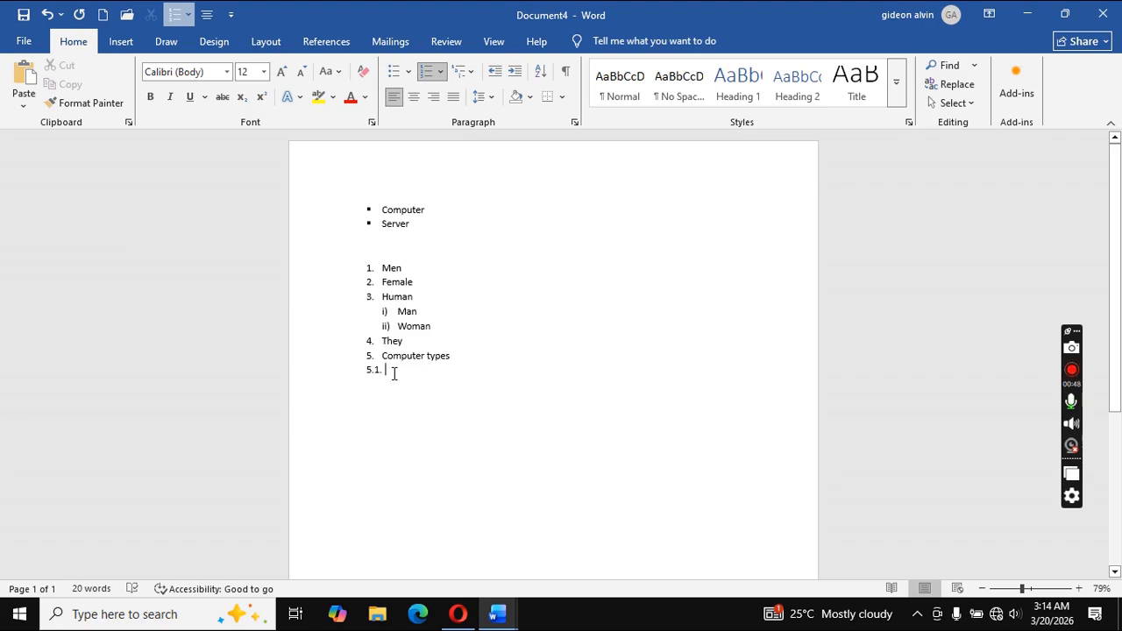
Enter minicomputer (5.1.) and supercomputer (5.2.), leaving an empty 5.3. item below.
text(mini)
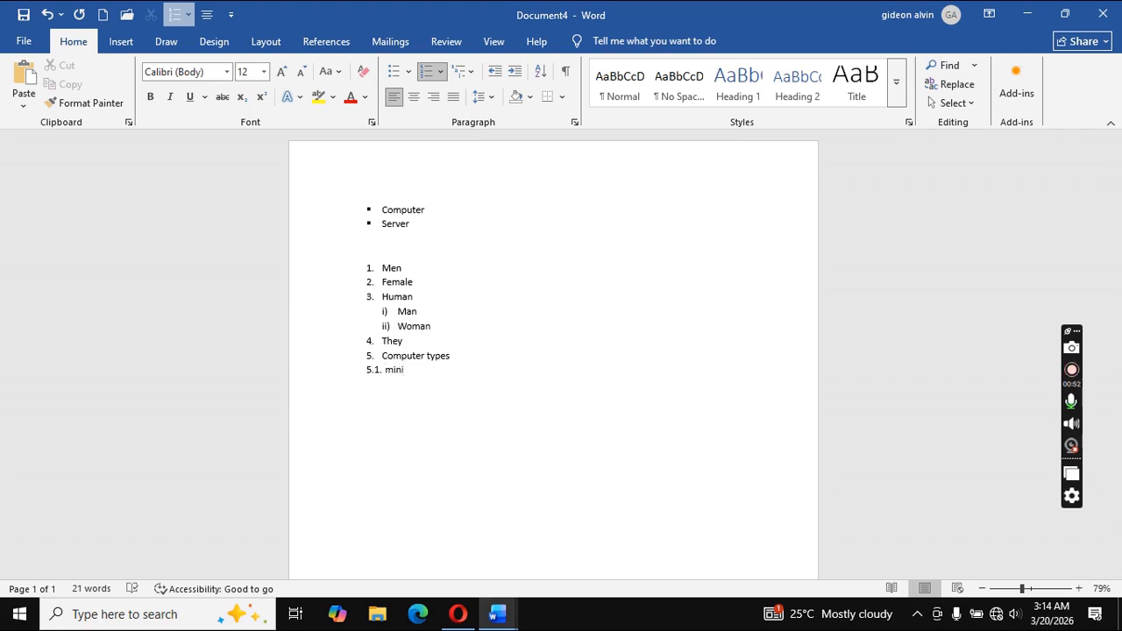
text(computer)
key(Return)
text(s)
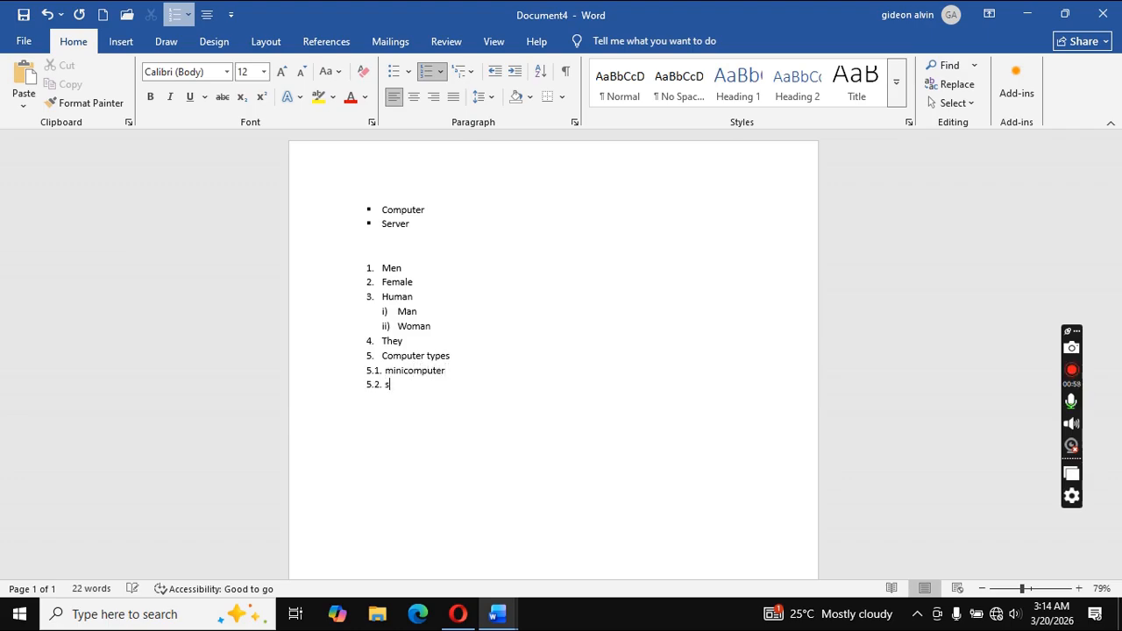
text(upercomputer)
key(Return)
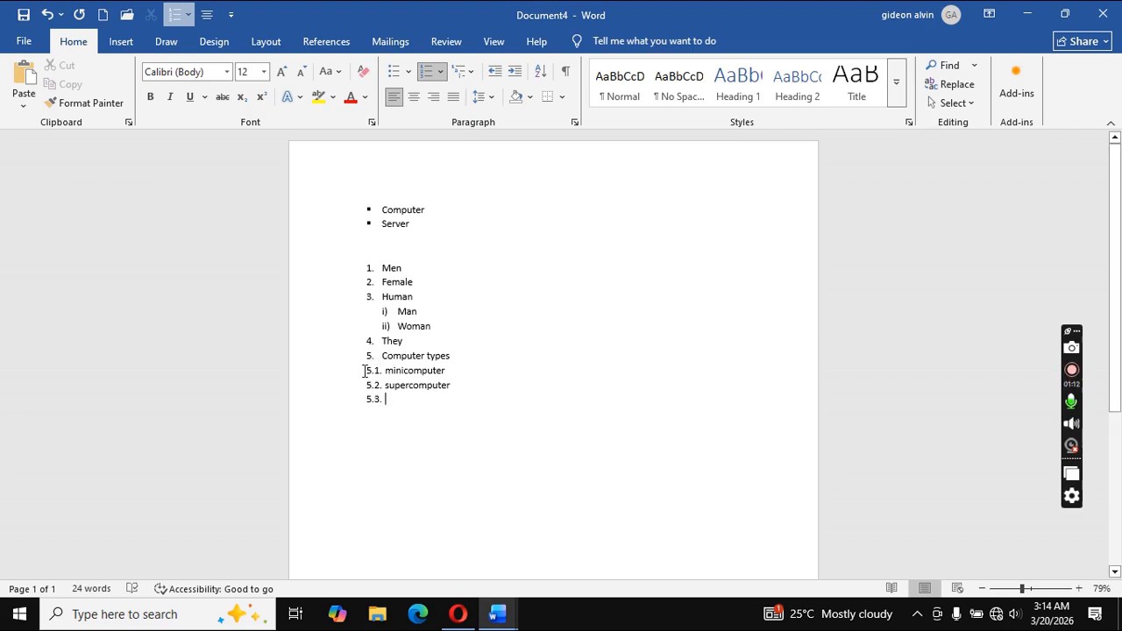
click(367, 371)
Select the three items under Computer types, try indenting them, then return them to 5.1., 5.2., 5.3.
drag(367, 371, 425, 395)
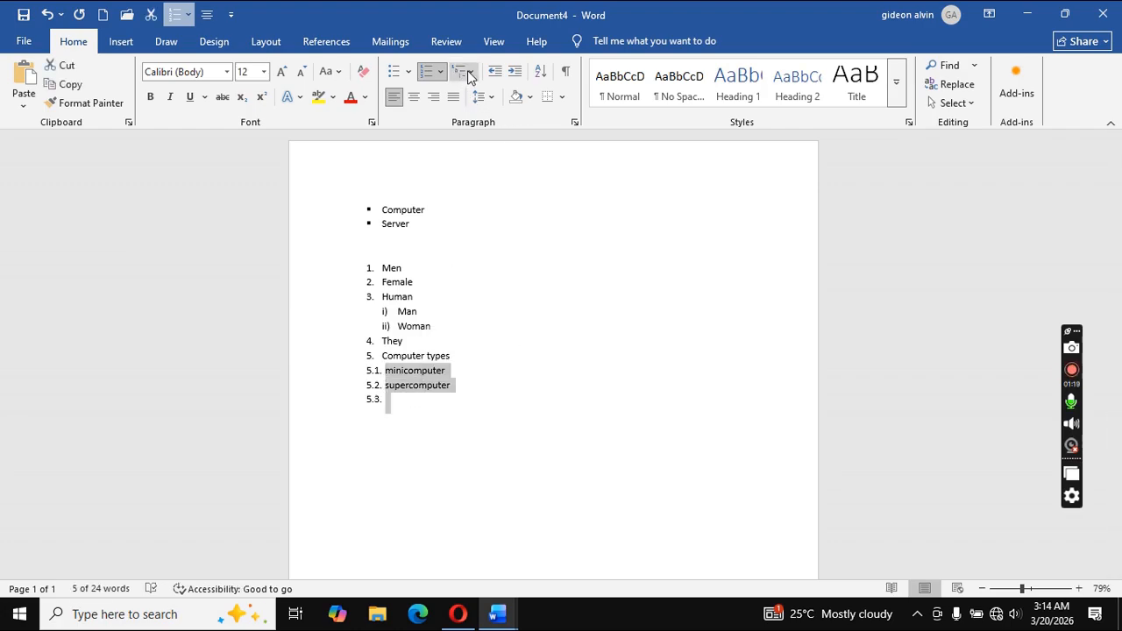
click(514, 72)
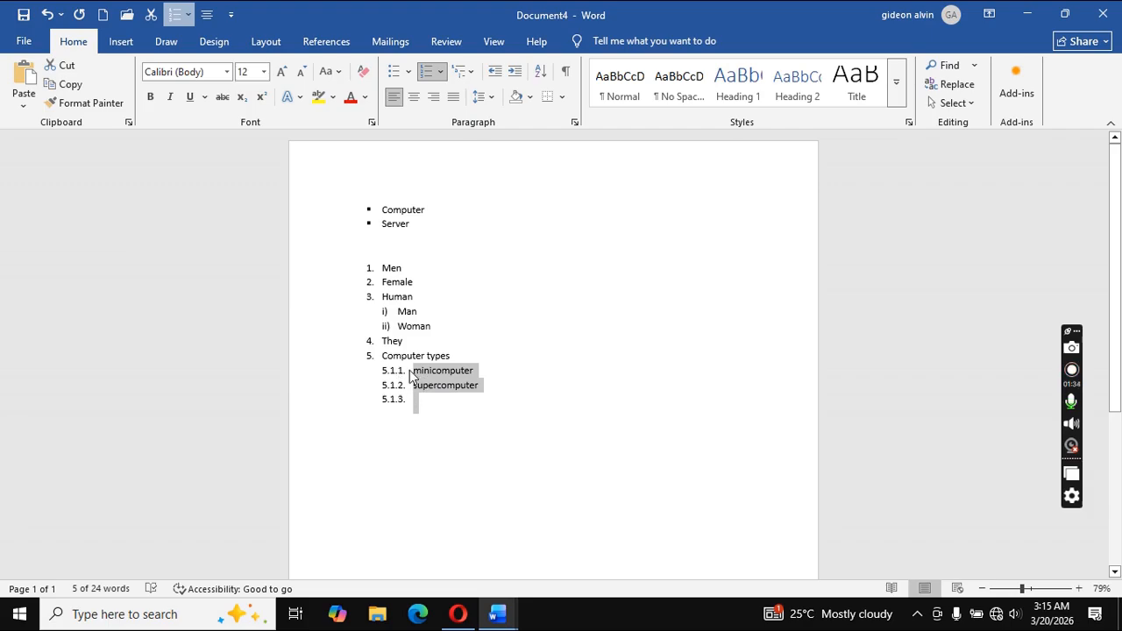
click(472, 72)
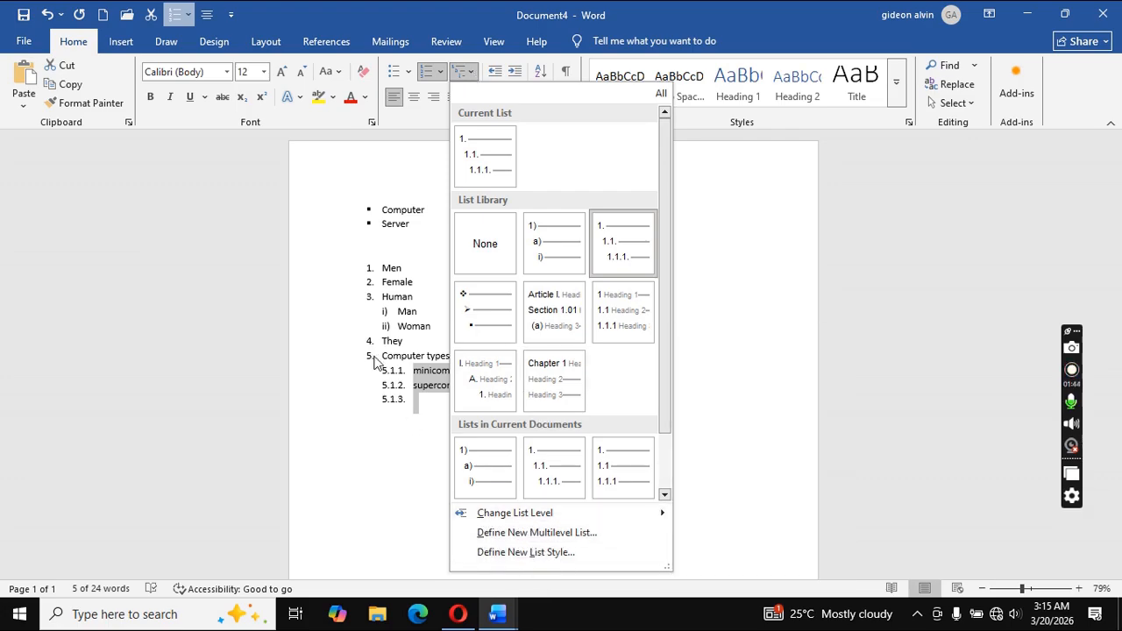
click(393, 397)
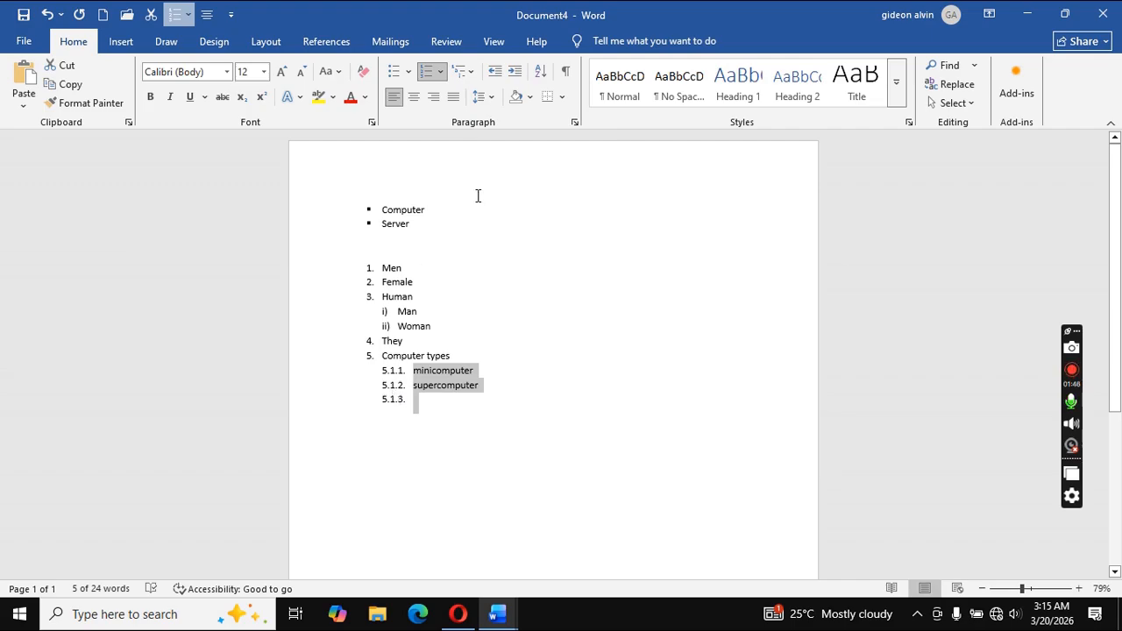
click(495, 75)
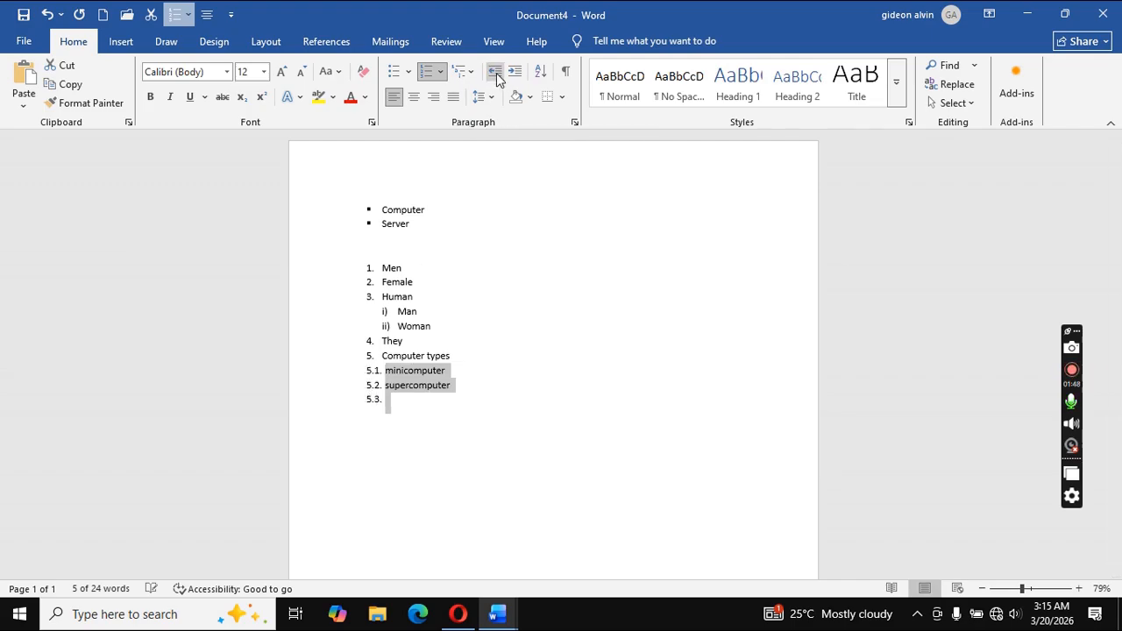
click(415, 404)
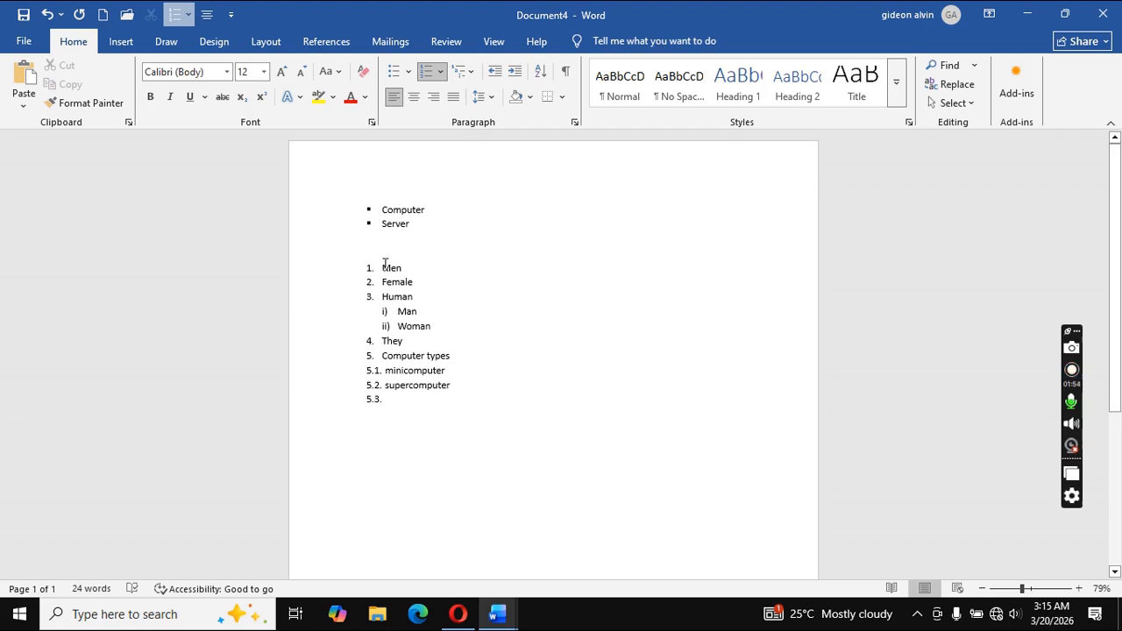
Switch to Word Lists for Beginners.docx and move down to its AUTOMATIC LISTS FEATURE demonstration steps.
mouse_move(503, 624)
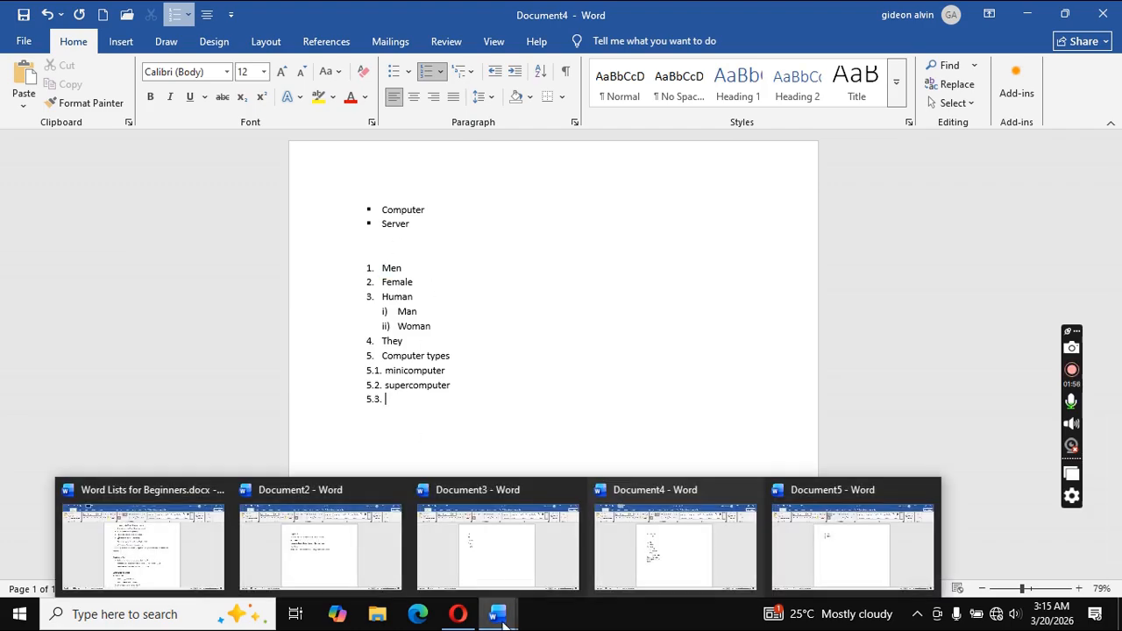
click(217, 535)
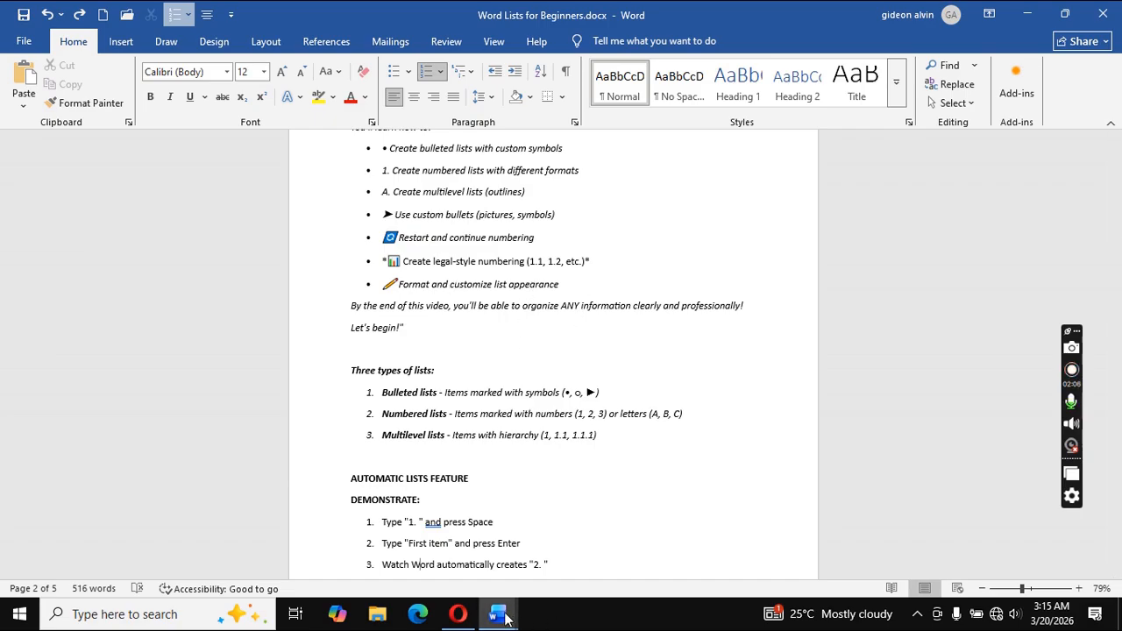
mouse_move(505, 619)
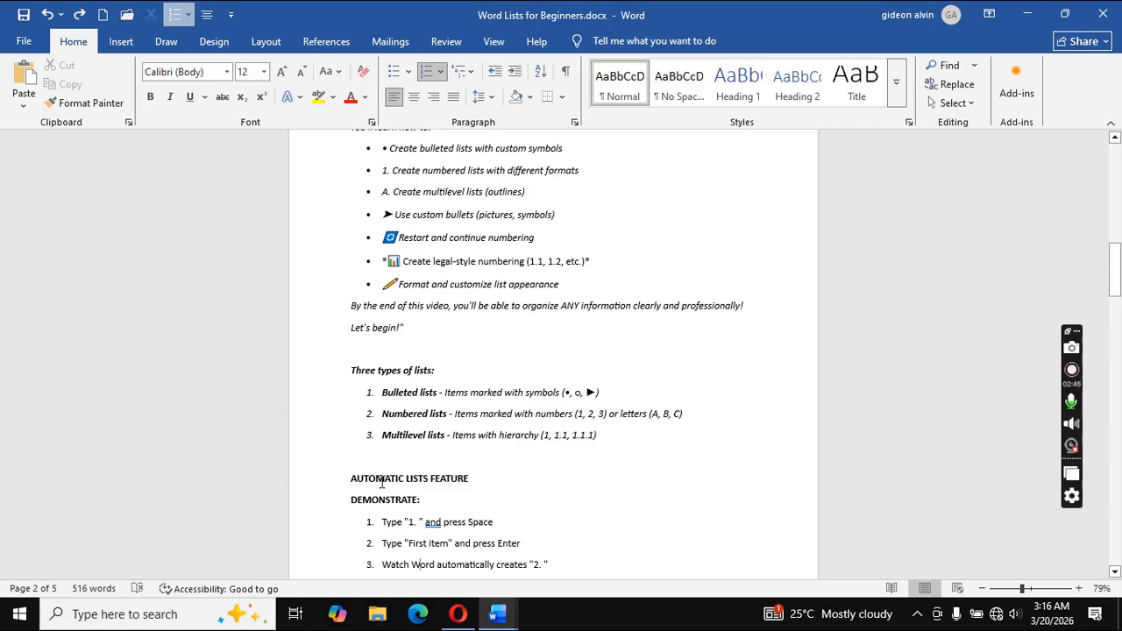
click(427, 478)
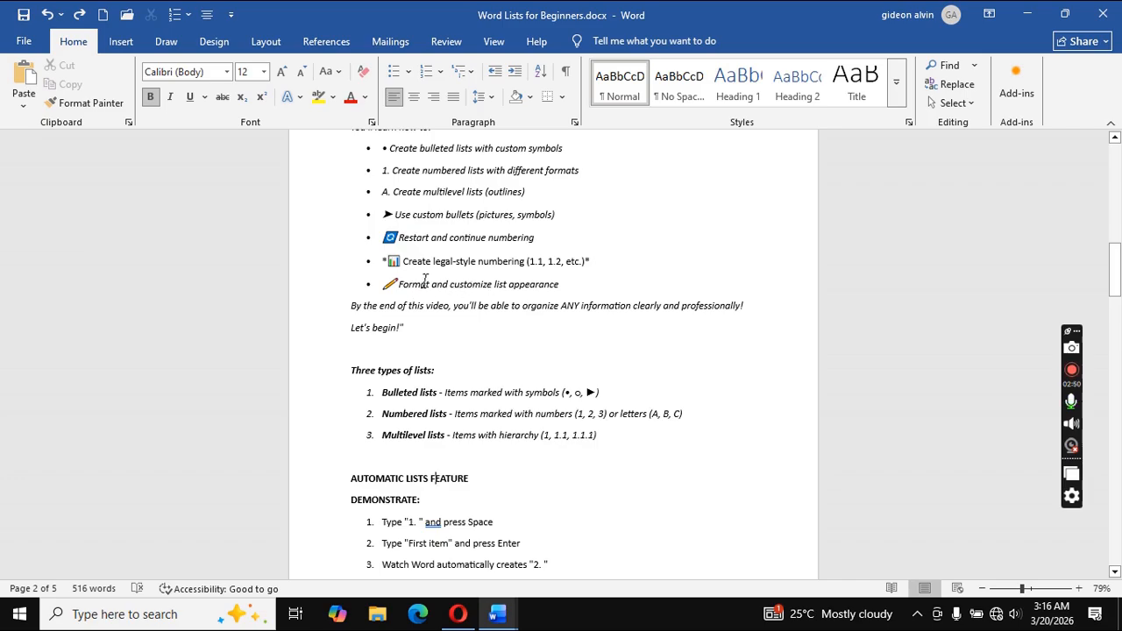
click(392, 523)
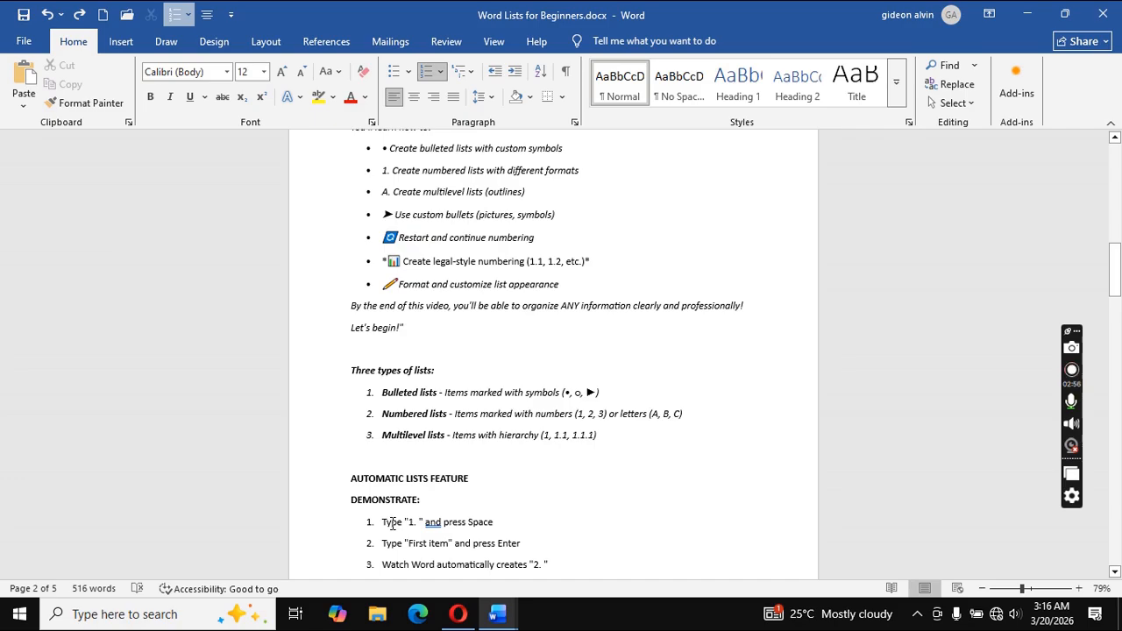
key(Down)
key(Down)
key(Down)
key(Down)
key(Down)
key(Down)
key(Down)
key(Down)
key(Down)
key(Down)
key(Down)
key(Down)
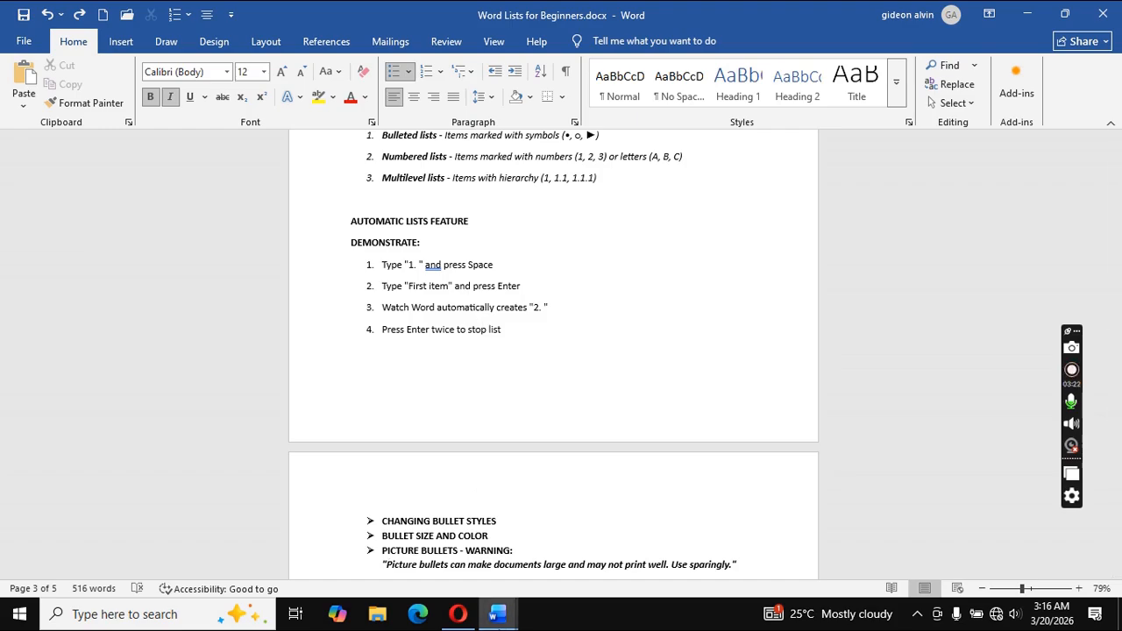
In Document5, end the bullet list and type '1. david' to auto-start a numbered list.
mouse_move(496, 620)
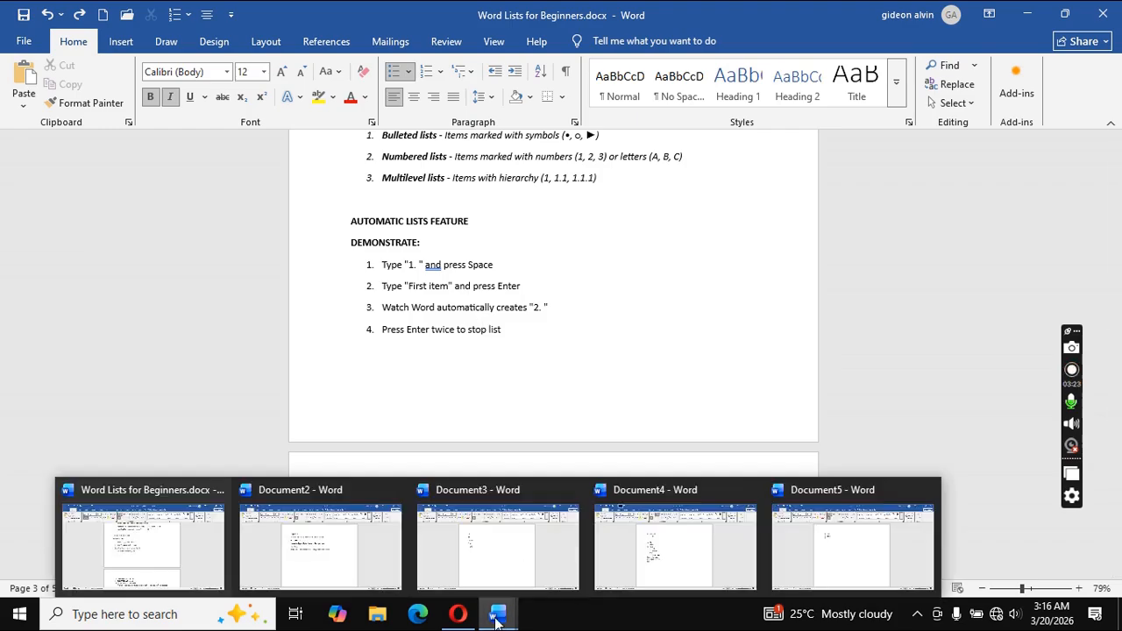
click(828, 545)
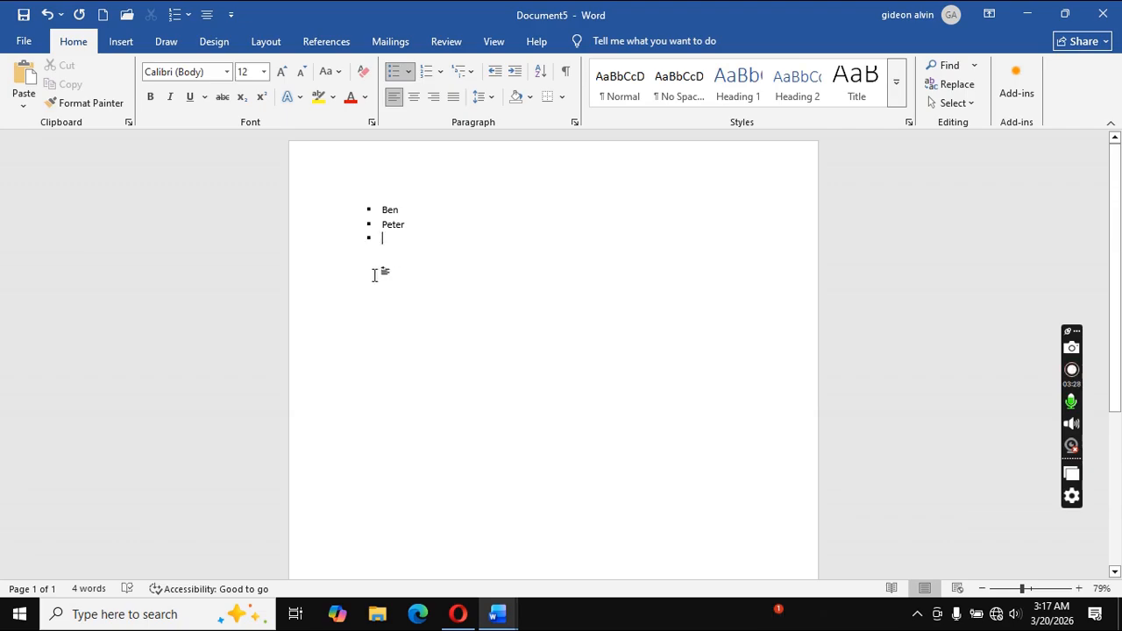
key(Return)
key(Return)
key(Return)
key(Return)
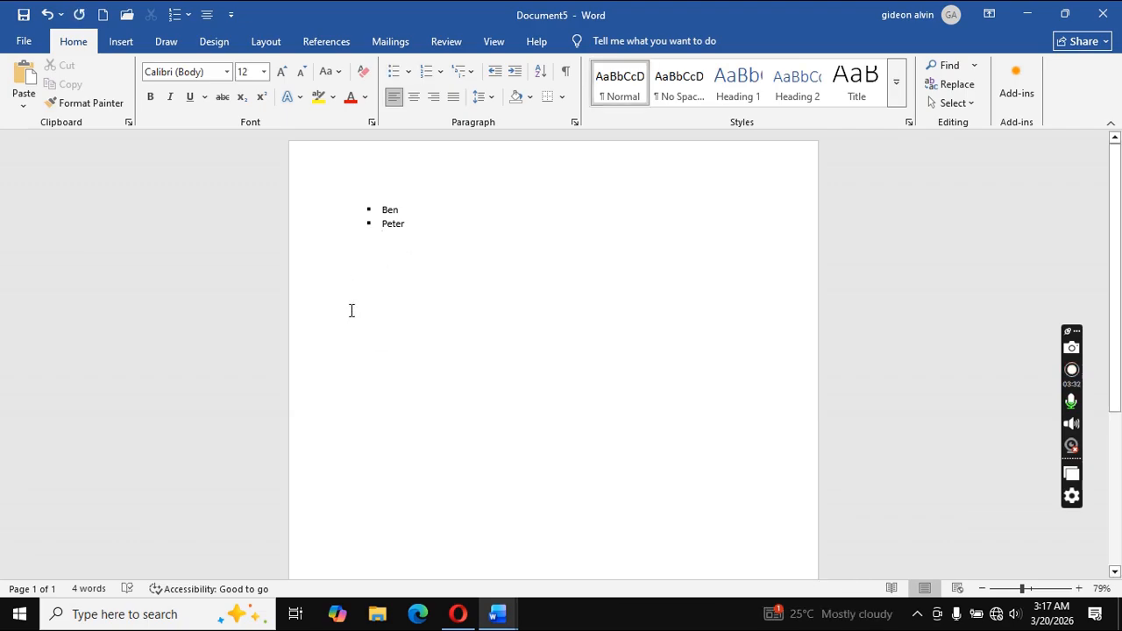
text(1)
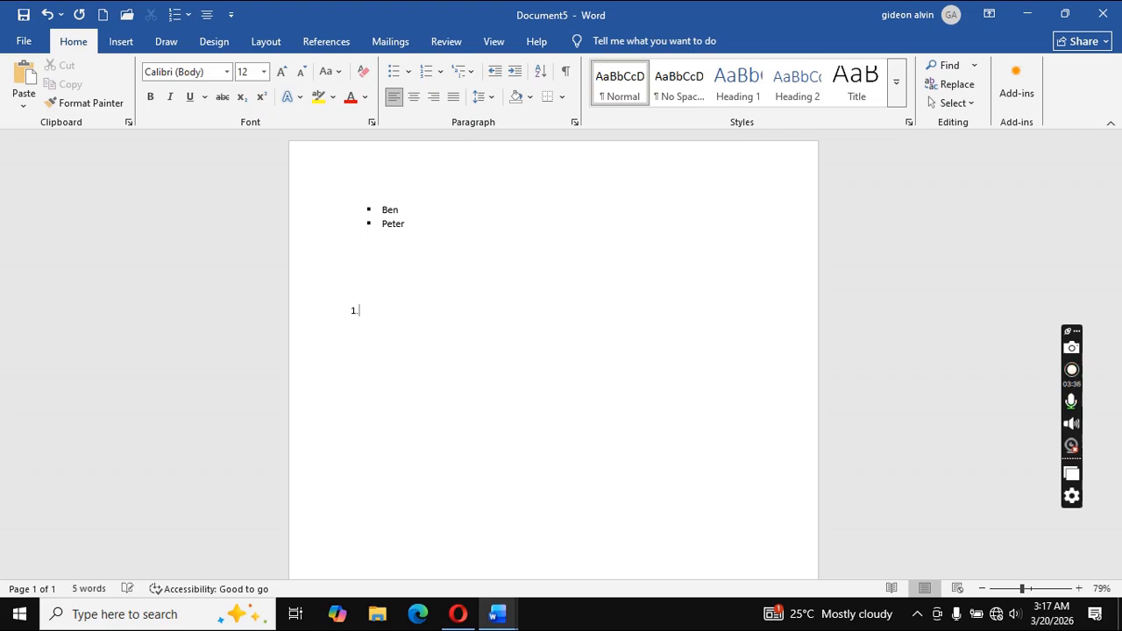
text(.)
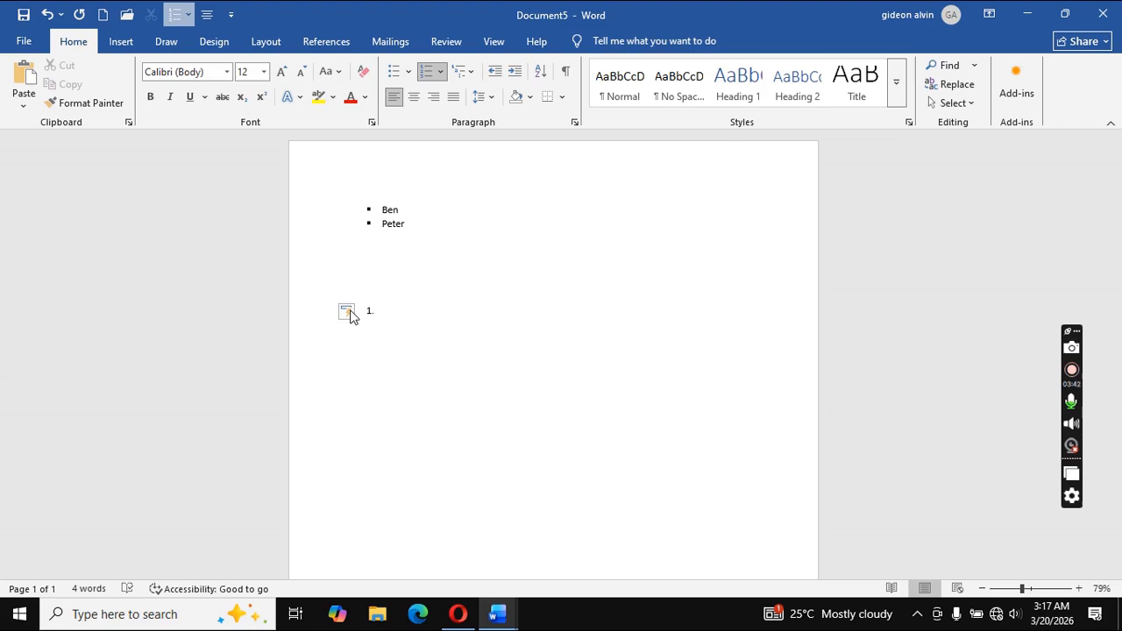
text(david)
key(Return)
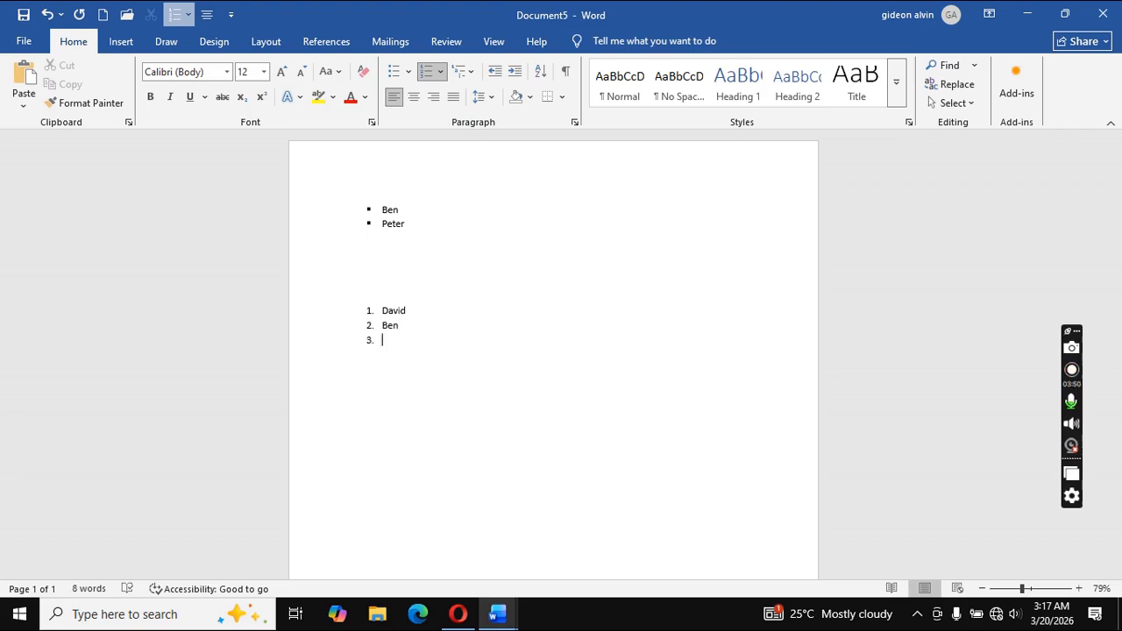
Back in Document5, reformat the David and Ben numbered list as a), b), c) lettering.
mouse_move(507, 617)
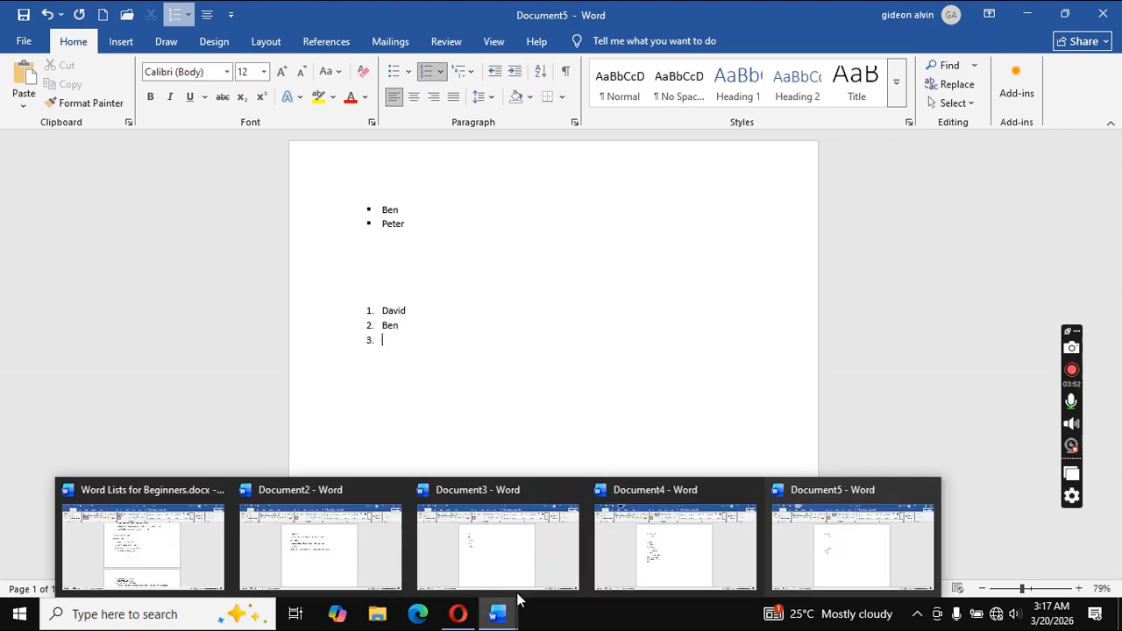
mouse_move(418, 549)
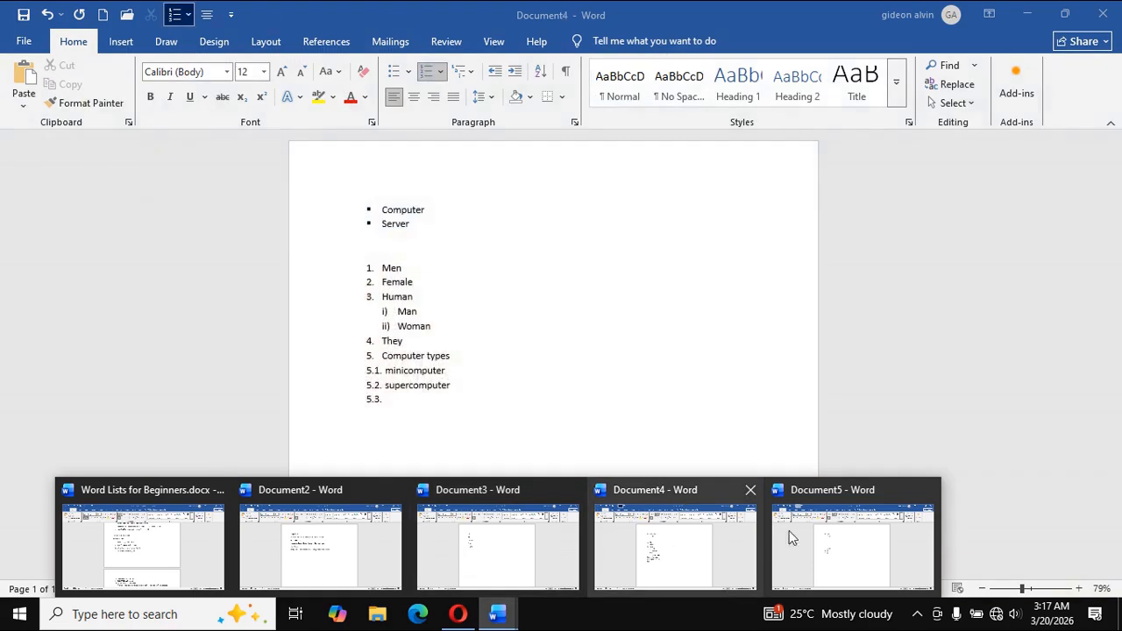
mouse_move(873, 549)
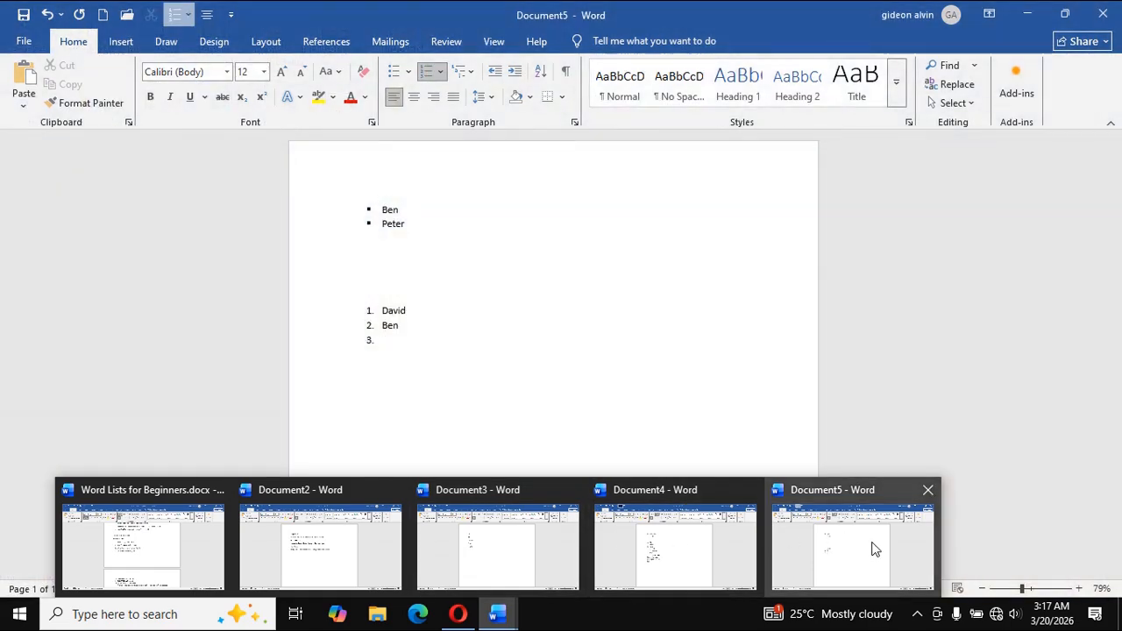
click(873, 550)
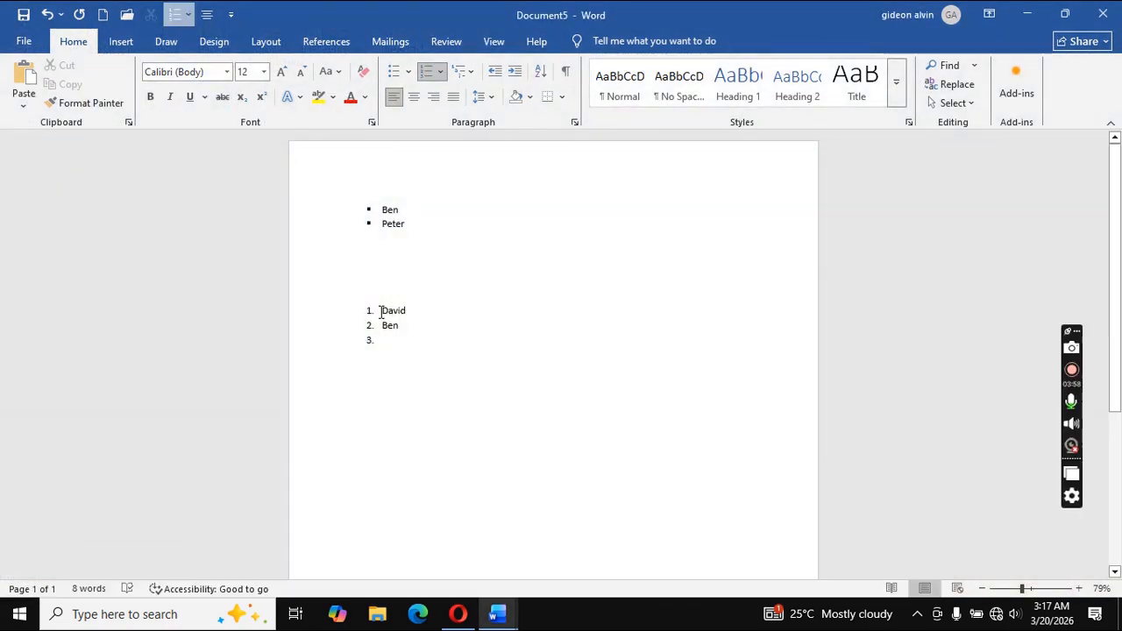
drag(383, 310, 403, 345)
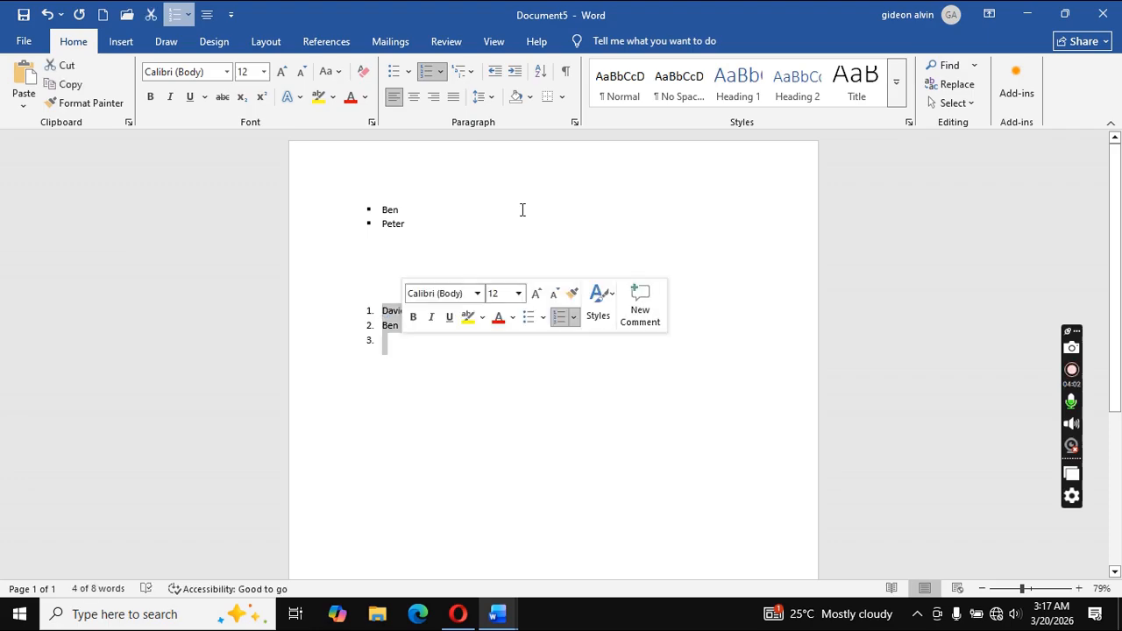
click(440, 72)
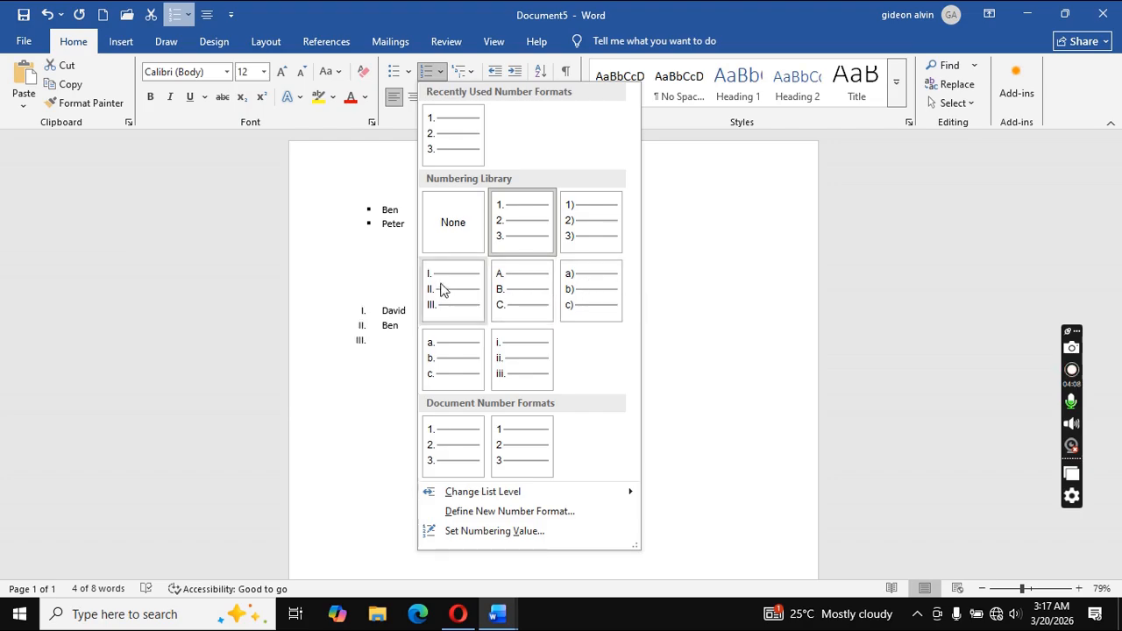
click(618, 277)
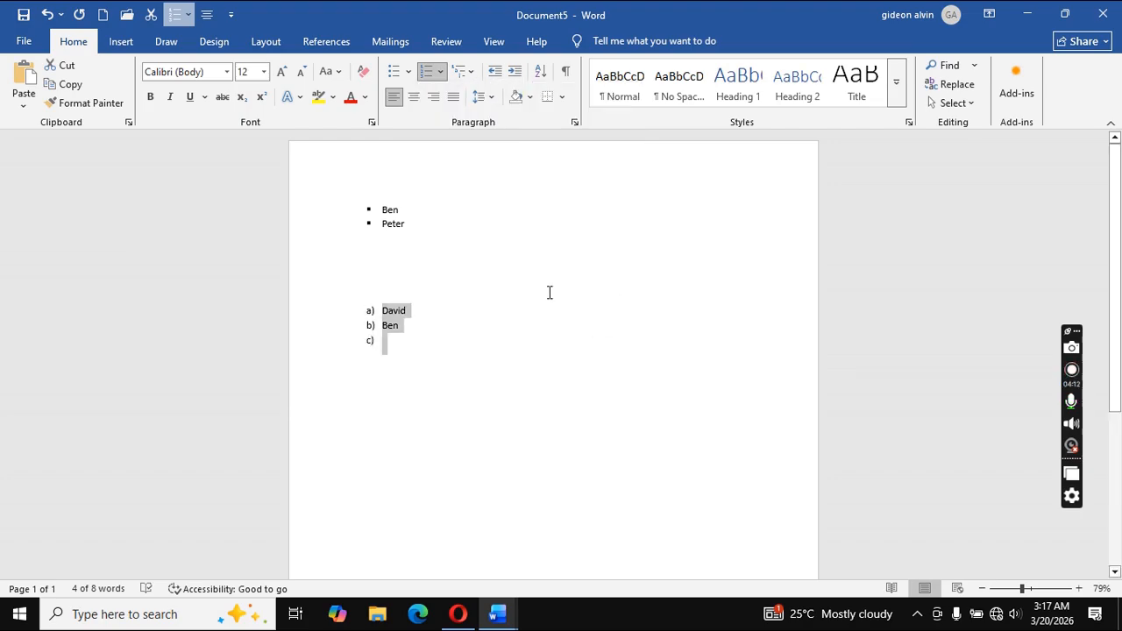